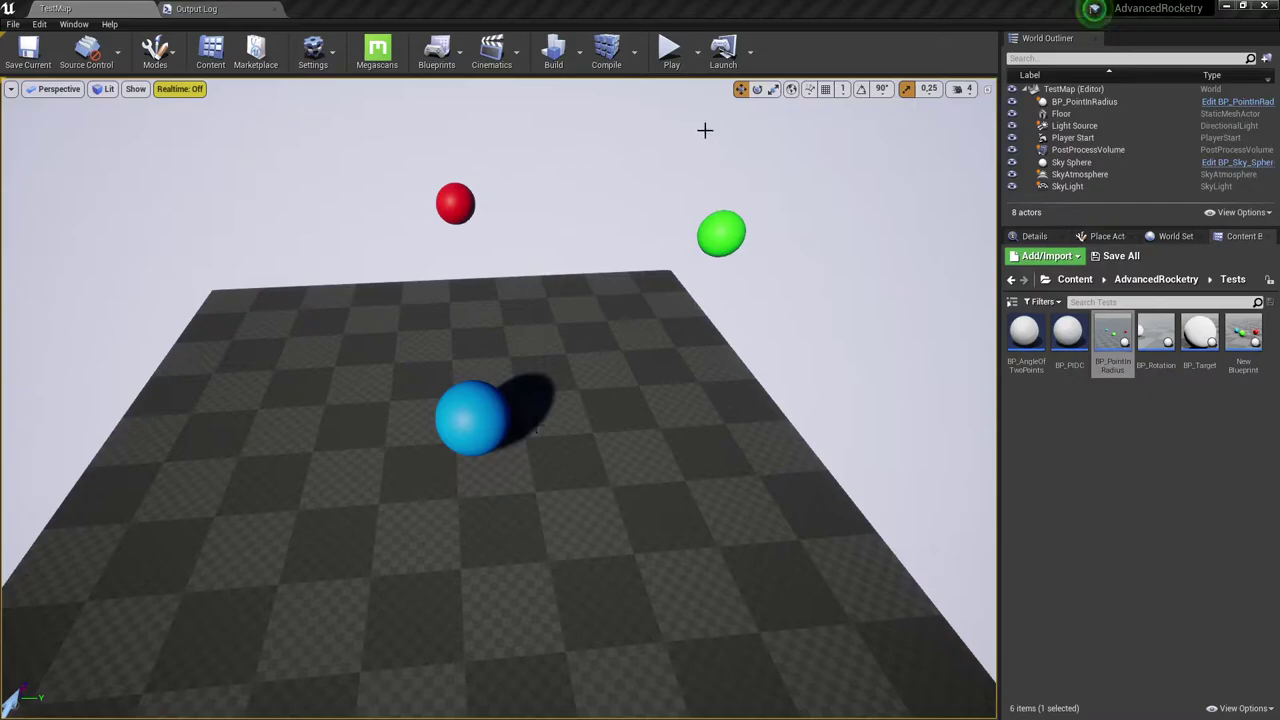
- Start Play In Editor on TestMap with the blue, green and red spheres running
{"action": "left_click", "coordinate": [668, 52]}
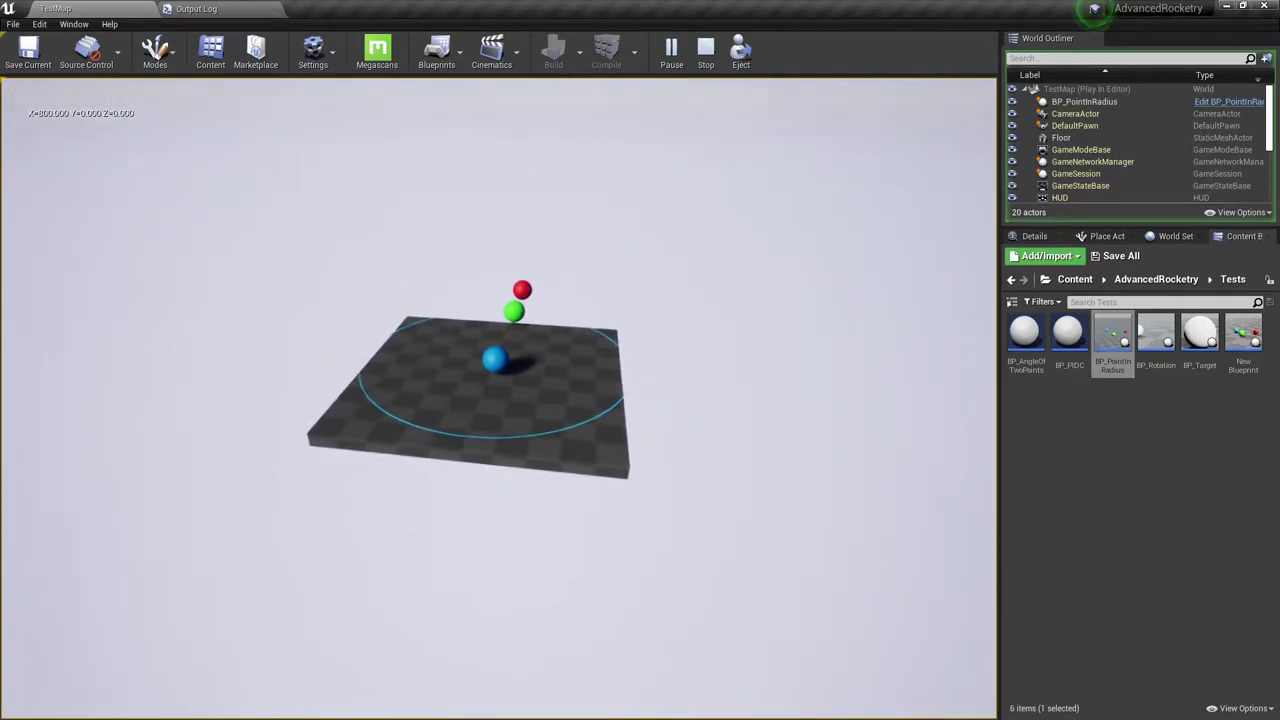
- Eject from the game and select the blue BP_PointInRadius sphere to show its Details
{"action": "key", "text": "F8"}
{"action": "right_click_drag", "start_coordinate": [500, 400], "coordinate": [520, 380]}
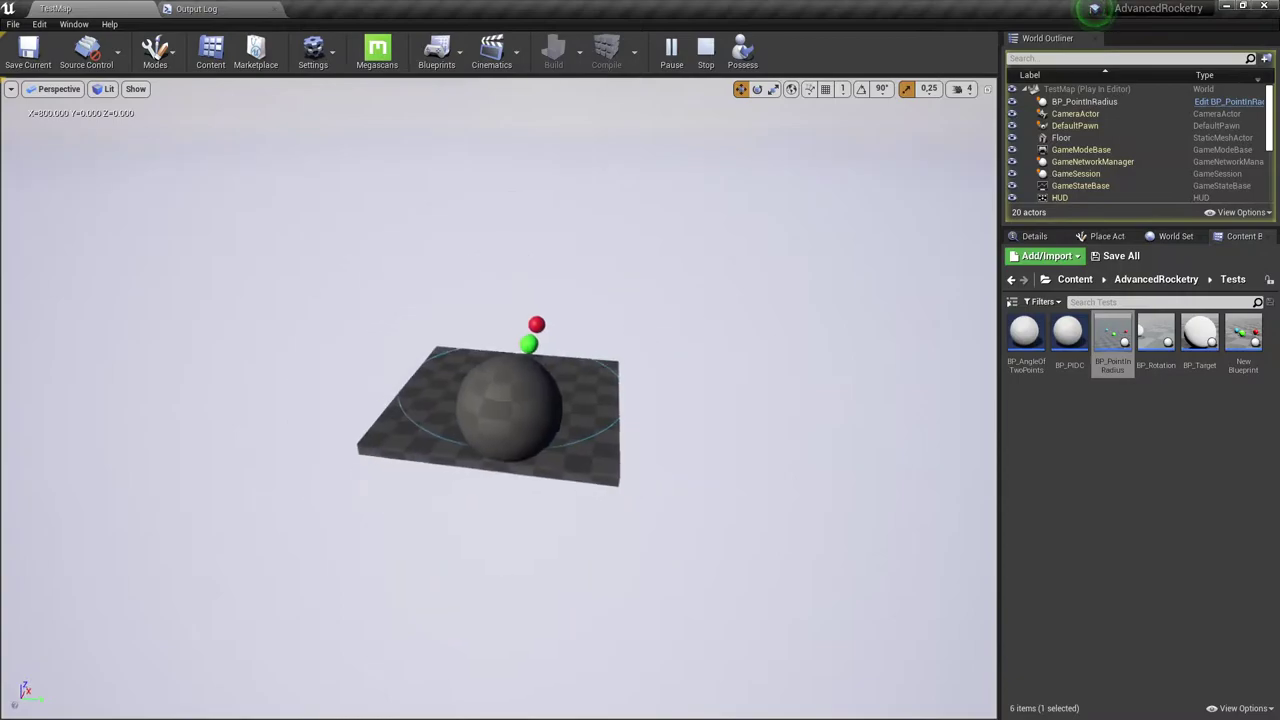
{"action": "scroll", "coordinate": [522, 342], "scroll_direction": "up", "scroll_amount": 2}
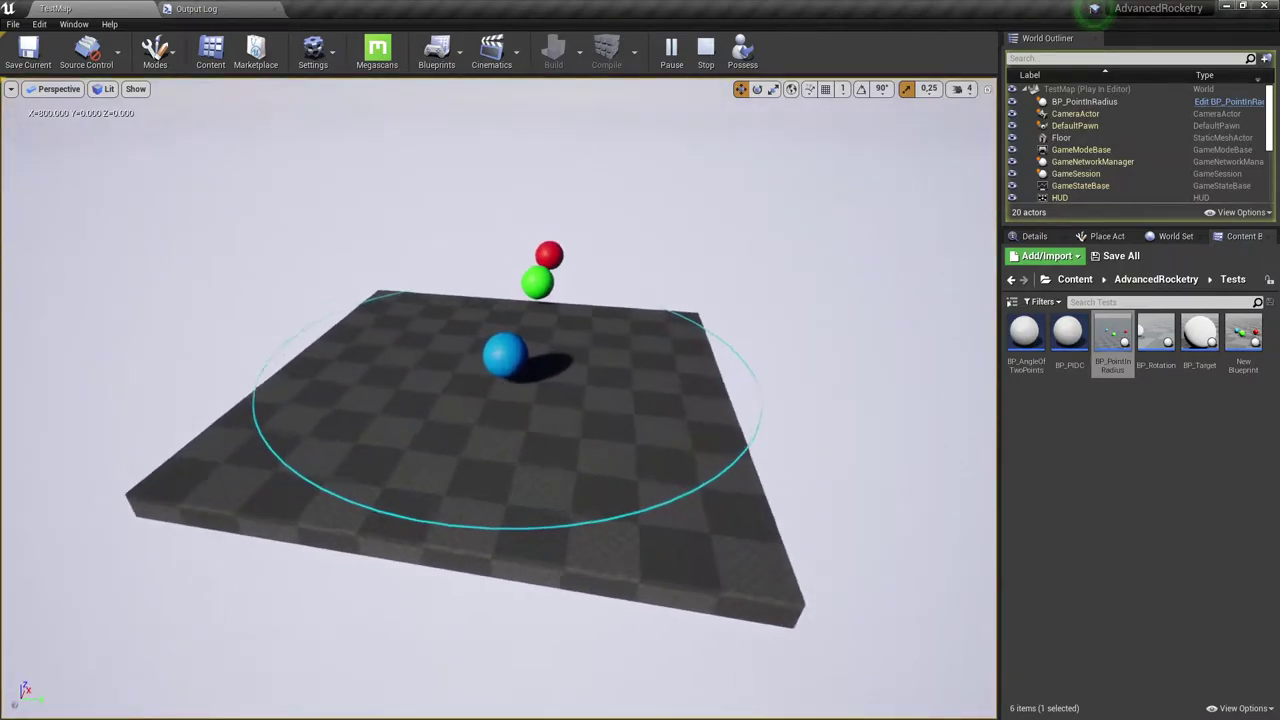
{"action": "scroll", "coordinate": [522, 342], "scroll_direction": "up", "scroll_amount": 3}
{"action": "left_click", "coordinate": [515, 343]}
{"action": "left_click", "coordinate": [1034, 237]}
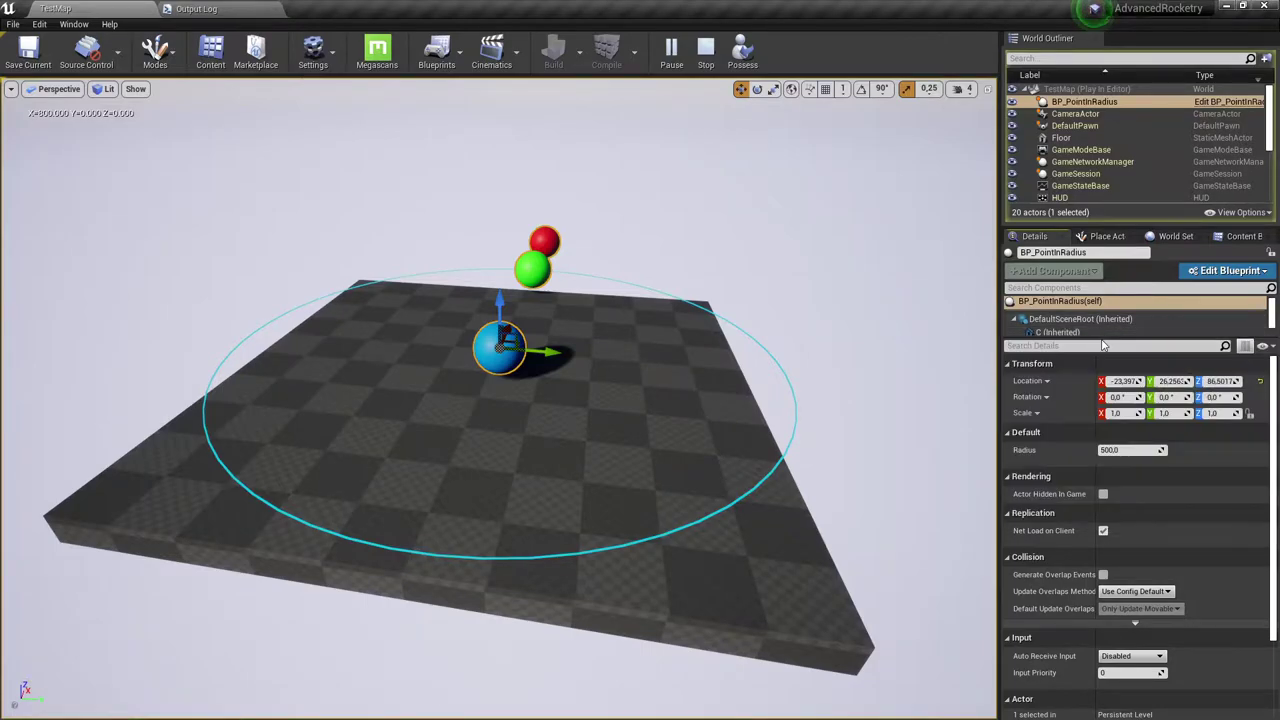
- Lower the Radius from 500 to about 470.3, then select component B
{"action": "left_click_drag", "start_coordinate": [1103, 340], "coordinate": [1100, 369]}
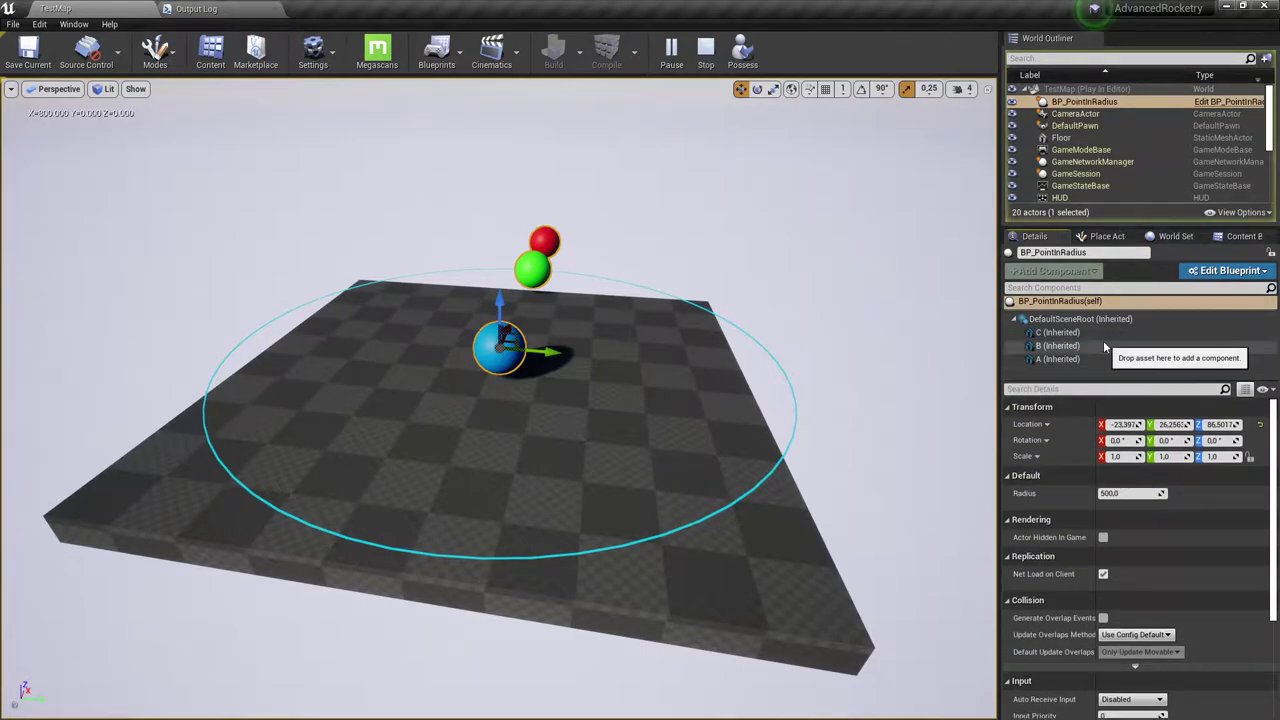
{"action": "left_click_drag", "start_coordinate": [1120, 493], "coordinate": [1115, 493]}
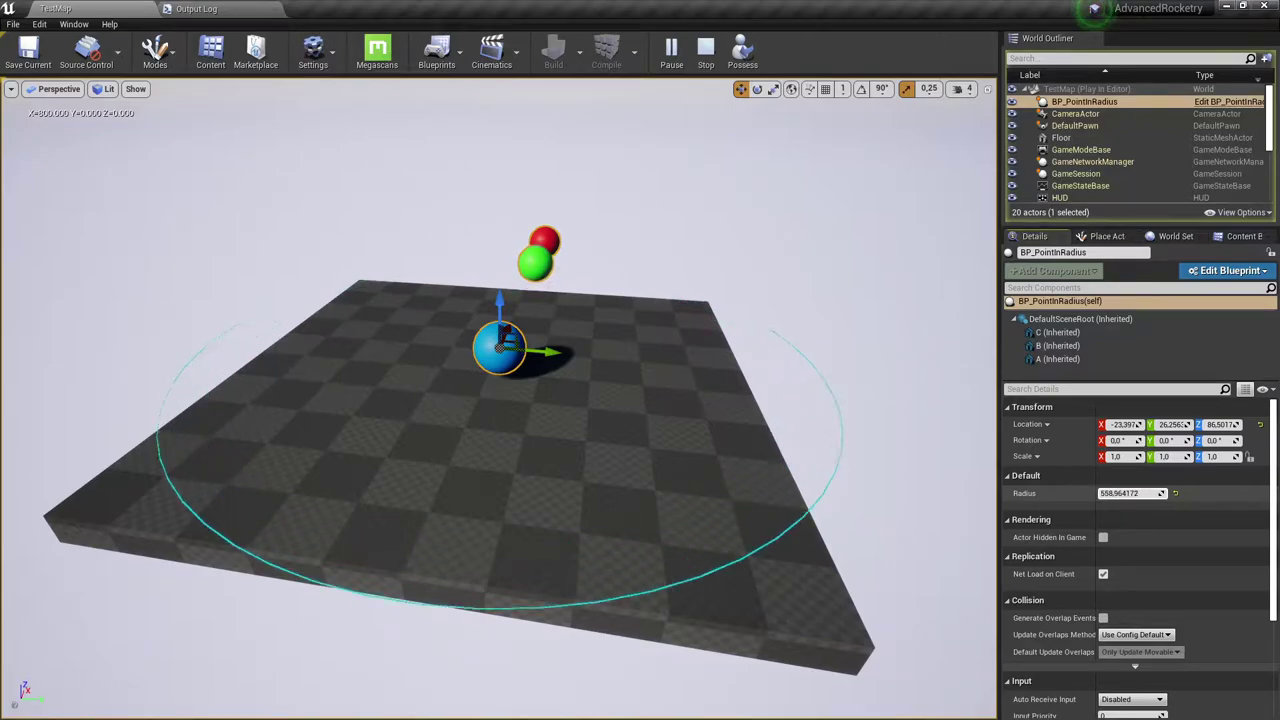
{"action": "left_click", "coordinate": [1057, 345]}
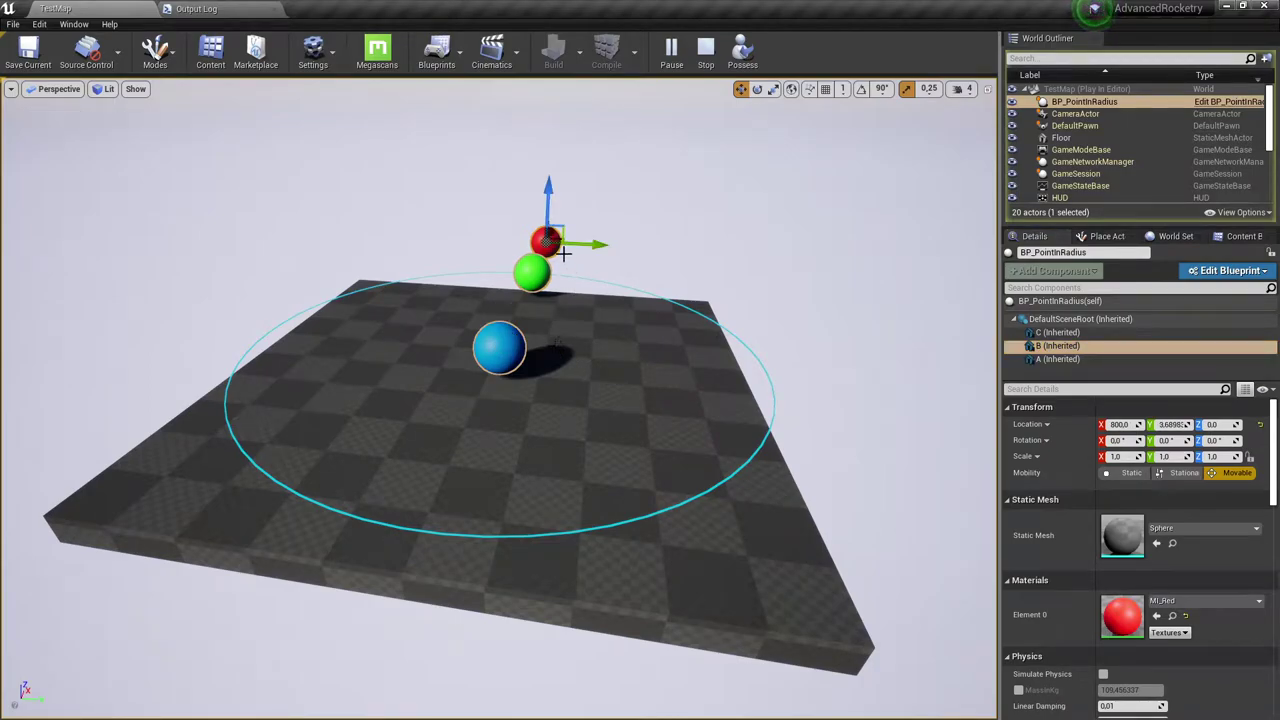
- Drag red point B right, toward the near edge, then up top-left while green C follows
{"action": "left_click_drag", "start_coordinate": [578, 243], "coordinate": [733, 247]}
{"action": "mouse_move", "coordinate": [744, 303]}
{"action": "right_mouse_down"}
{"action": "mouse_move", "coordinate": [758, 338]}
{"action": "mouse_move", "coordinate": [741, 333]}
{"action": "right_mouse_up"}
{"action": "left_click_drag", "start_coordinate": [653, 190], "coordinate": [673, 494]}
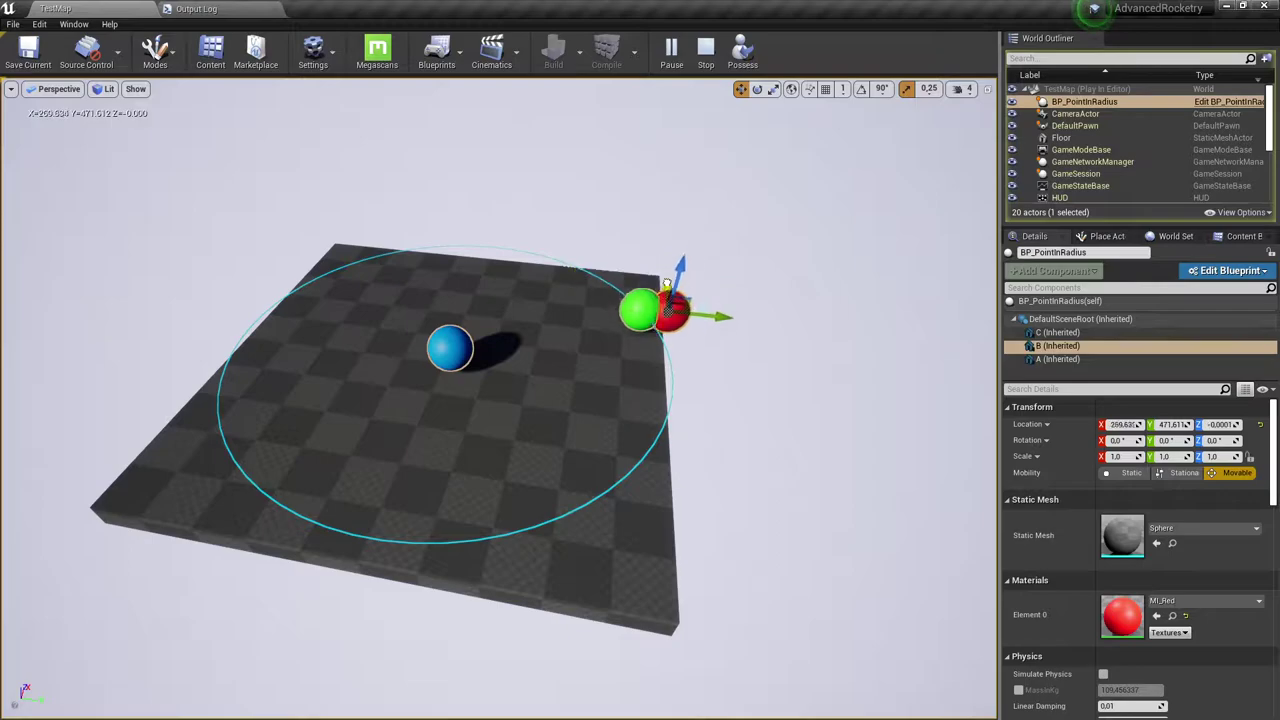
{"action": "right_click_drag", "start_coordinate": [797, 440], "coordinate": [560, 551]}
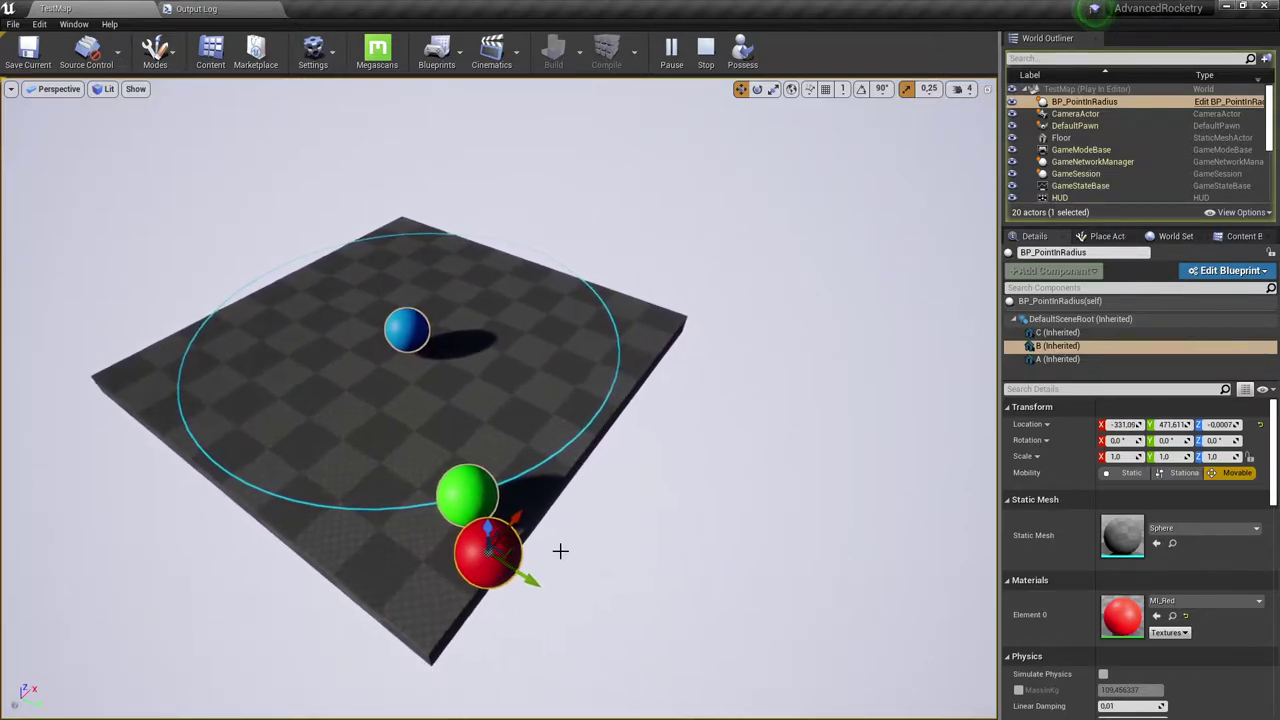
{"action": "mouse_move", "coordinate": [490, 548]}
{"action": "left_mouse_down"}
{"action": "mouse_move", "coordinate": [140, 300]}
{"action": "mouse_move", "coordinate": [395, 313]}
{"action": "mouse_move", "coordinate": [226, 535]}
{"action": "mouse_move", "coordinate": [514, 343]}
{"action": "mouse_move", "coordinate": [337, 343]}
{"action": "mouse_move", "coordinate": [894, 343]}
{"action": "mouse_move", "coordinate": [158, 205]}
{"action": "mouse_move", "coordinate": [671, 423]}
{"action": "mouse_move", "coordinate": [679, 502]}
{"action": "mouse_move", "coordinate": [677, 277]}
{"action": "mouse_move", "coordinate": [588, 668]}
{"action": "mouse_move", "coordinate": [664, 522]}
{"action": "mouse_move", "coordinate": [723, 200]}
{"action": "mouse_move", "coordinate": [703, 581]}
{"action": "mouse_move", "coordinate": [206, 223]}
{"action": "mouse_move", "coordinate": [523, 371]}
{"action": "mouse_move", "coordinate": [471, 200]}
{"action": "mouse_move", "coordinate": [958, 518]}
{"action": "mouse_move", "coordinate": [34, 129]}
{"action": "mouse_move", "coordinate": [609, 366]}
{"action": "mouse_move", "coordinate": [569, 580]}
{"action": "mouse_move", "coordinate": [86, 314]}
{"action": "mouse_move", "coordinate": [749, 449]}
{"action": "mouse_move", "coordinate": [463, 206]}
{"action": "mouse_move", "coordinate": [500, 213]}
{"action": "left_mouse_up"}
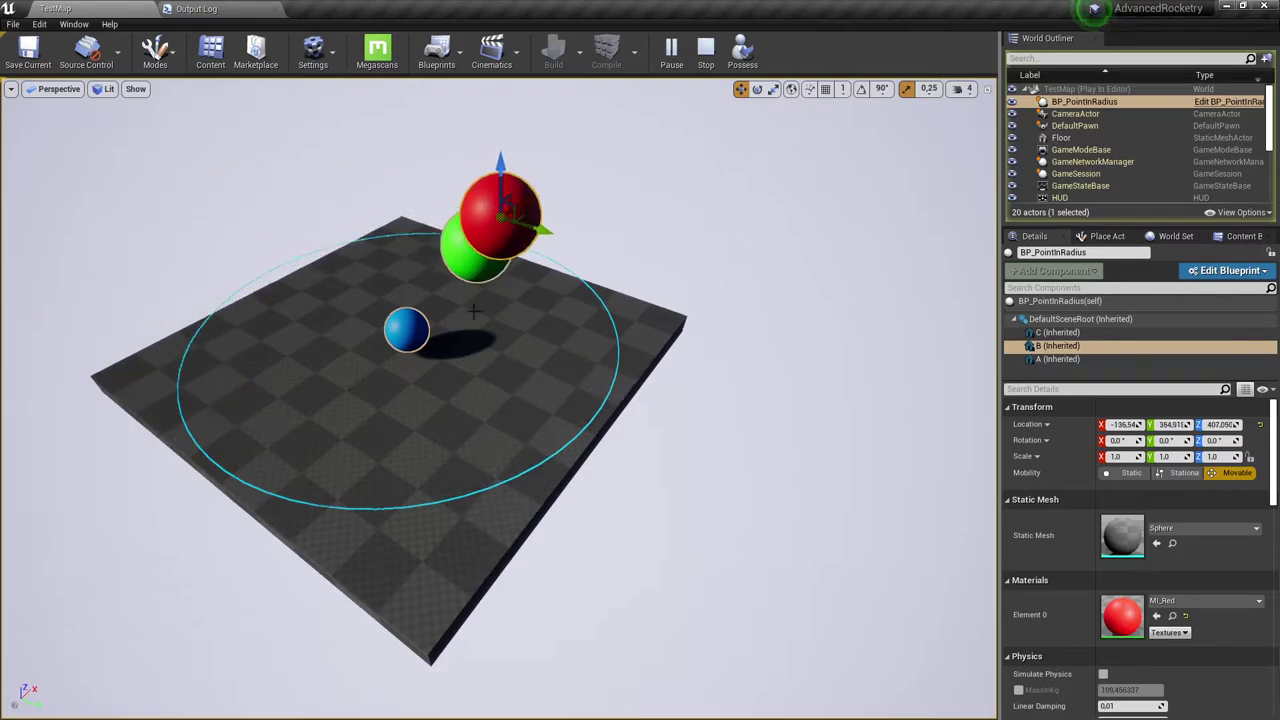
- Select the BP_PointInRadius root and rotate it about X to about 11.36 degrees
{"action": "mouse_move", "coordinate": [464, 327]}
{"action": "left_mouse_down", "text": "alt"}
{"action": "mouse_move", "coordinate": [617, 258]}
{"action": "mouse_move", "coordinate": [558, 314]}
{"action": "left_mouse_up", "text": "alt"}
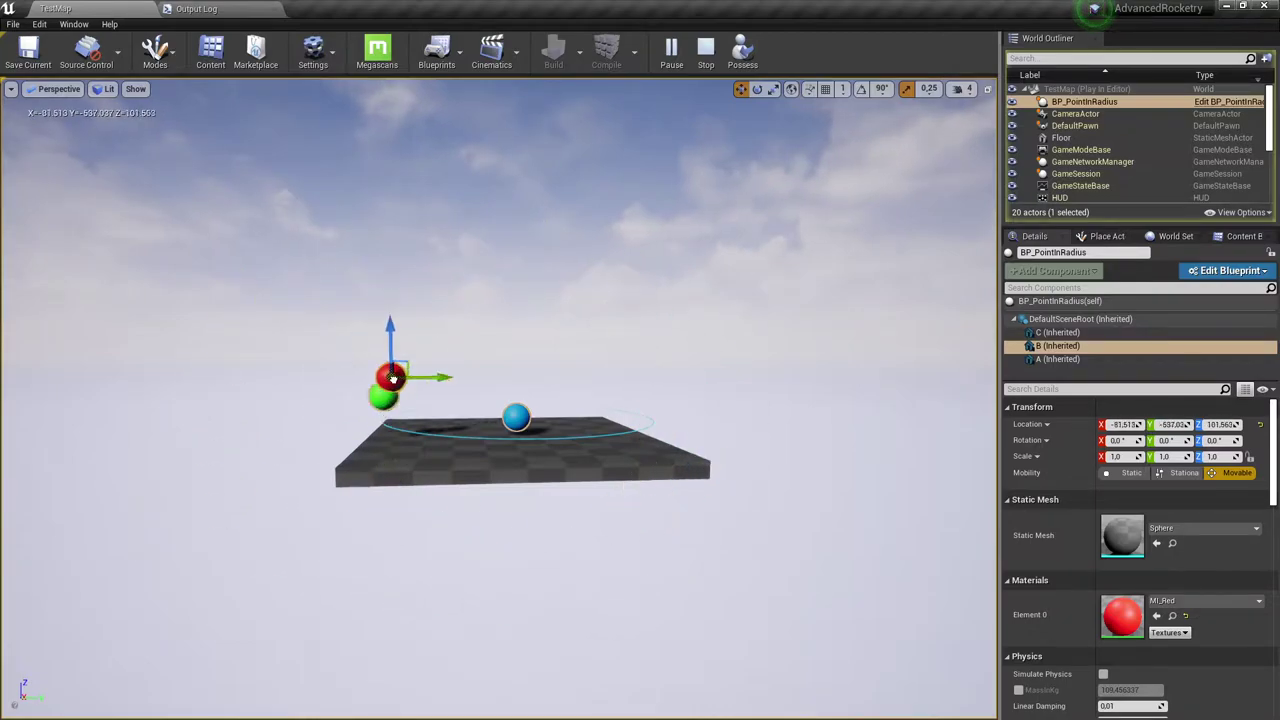
{"action": "left_click_drag", "start_coordinate": [521, 307], "coordinate": [794, 518], "text": "alt"}
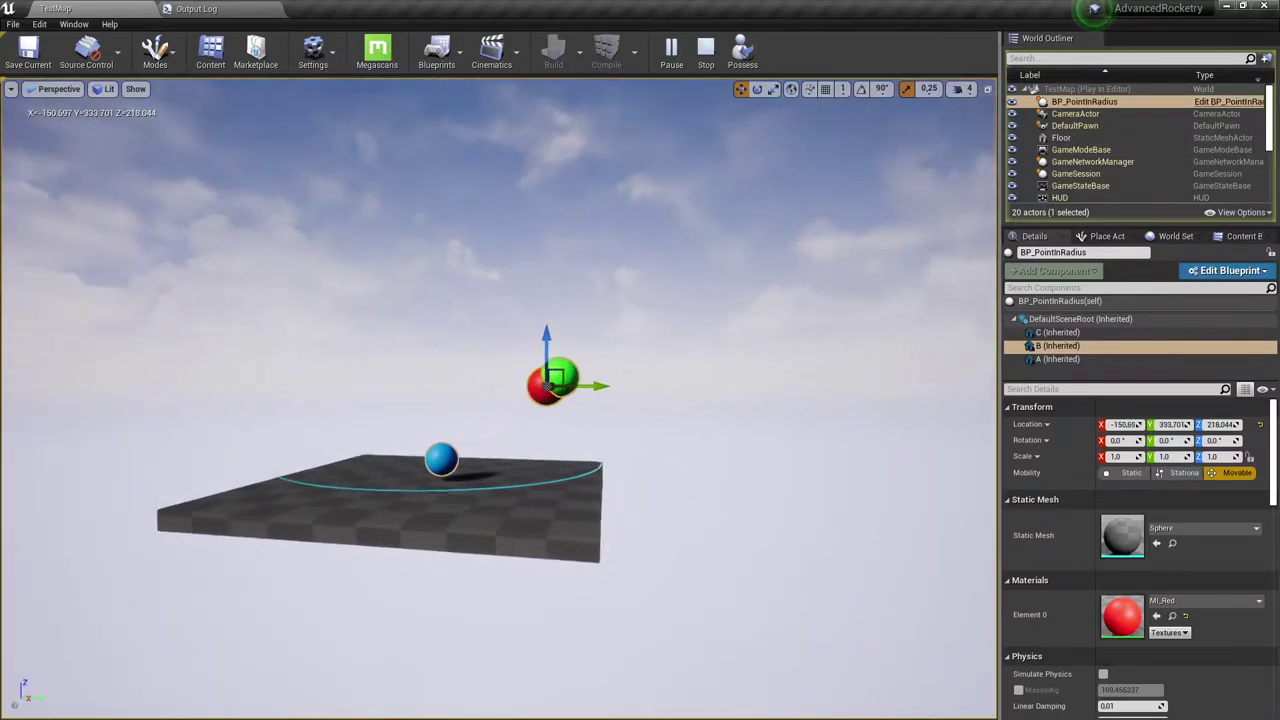
{"action": "left_click_drag", "start_coordinate": [673, 529], "coordinate": [594, 457]}
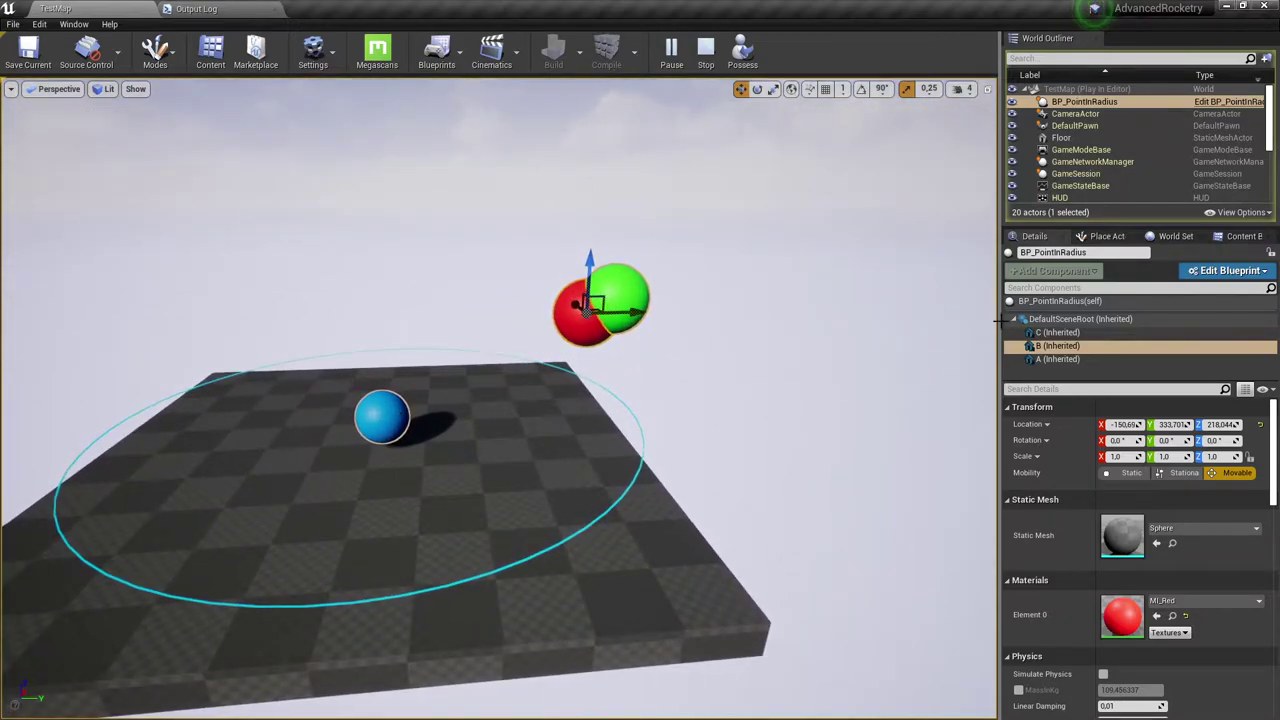
{"action": "left_click", "coordinate": [1060, 301]}
{"action": "left_click_drag", "start_coordinate": [620, 340], "coordinate": [683, 331], "text": "alt"}
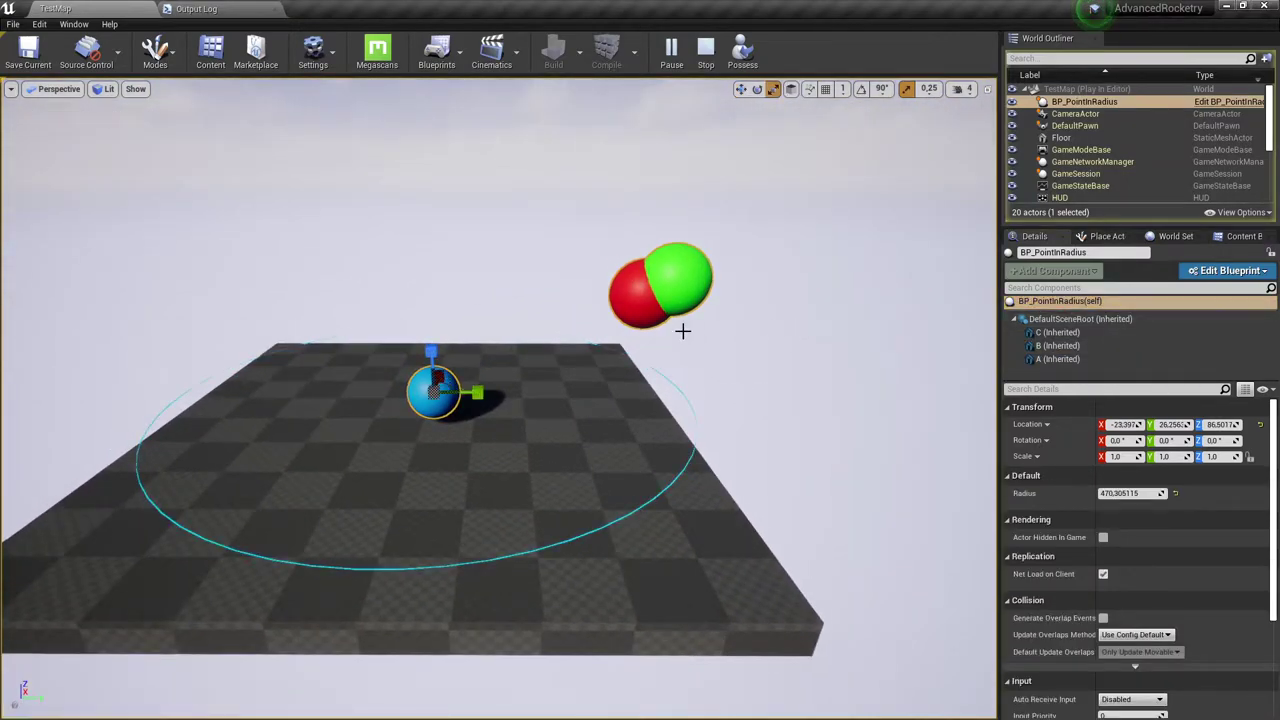
{"action": "left_click_drag", "start_coordinate": [496, 350], "coordinate": [490, 392]}
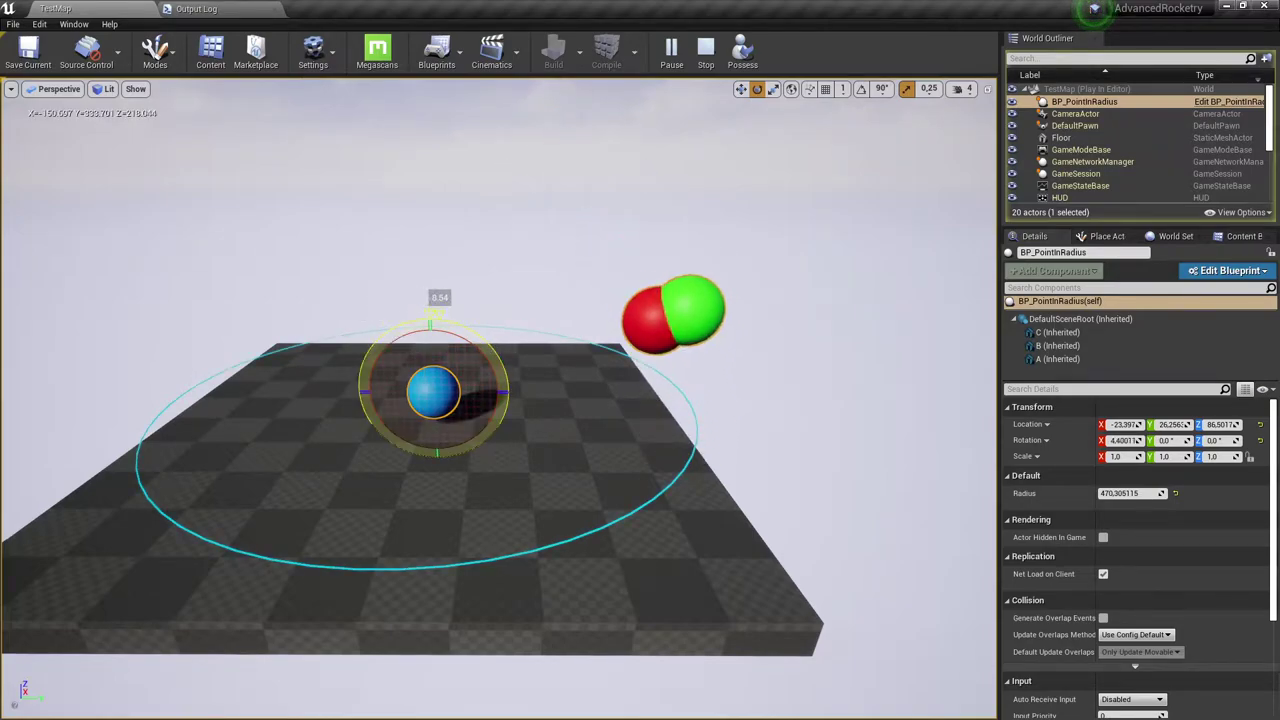
{"action": "left_click_drag", "start_coordinate": [490, 392], "coordinate": [491, 380]}
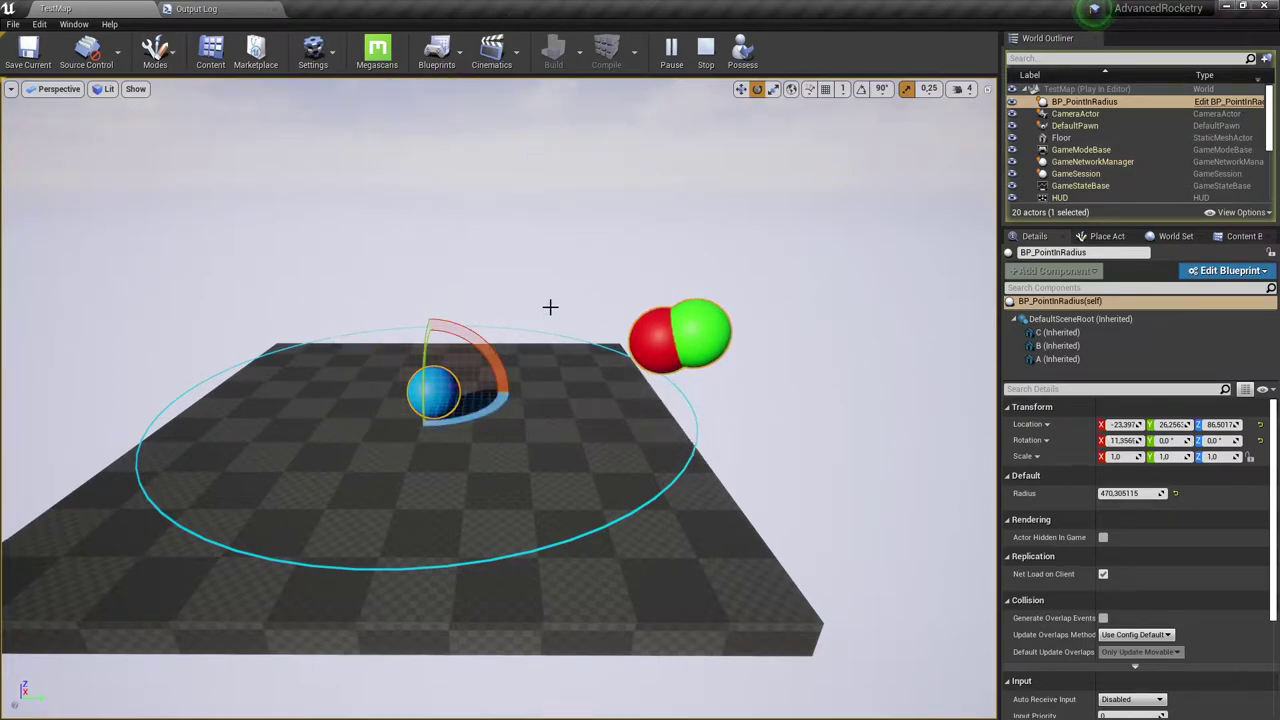
- Return to the move tool and switch the viewport to the orthographic Left view
{"action": "key", "text": "w"}
{"action": "left_click", "coordinate": [66, 92]}
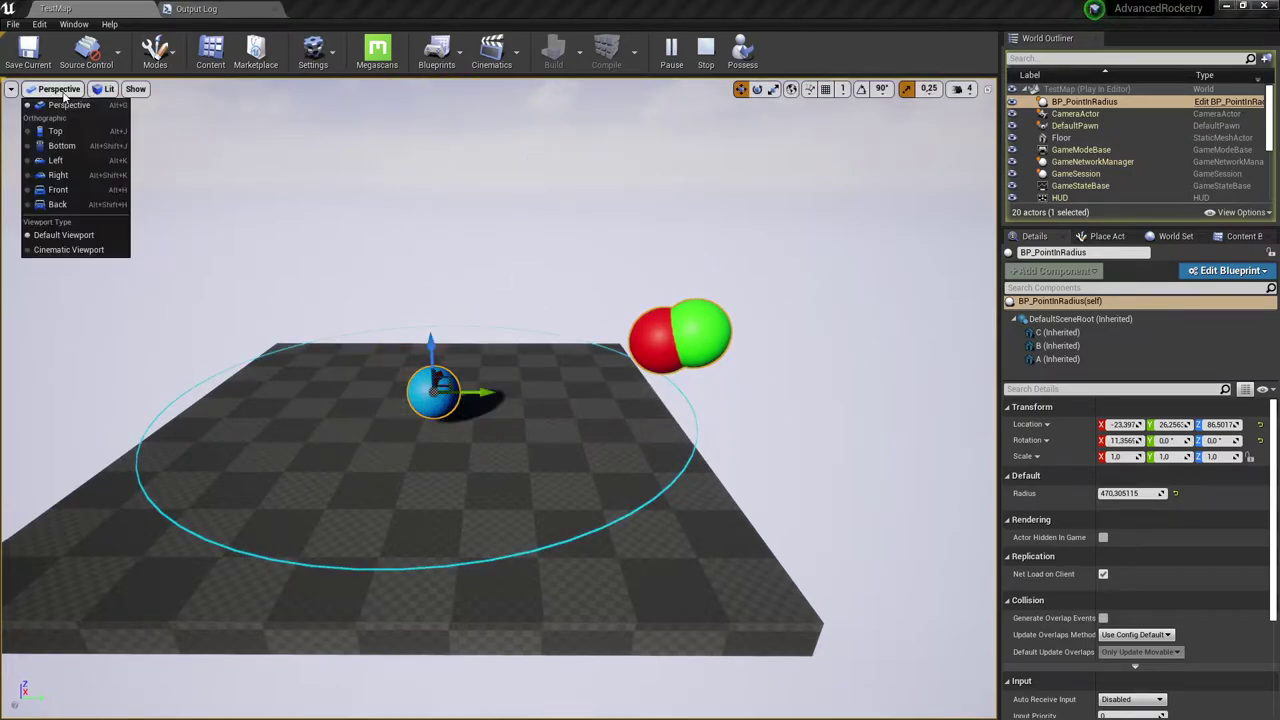
{"action": "left_click", "coordinate": [55, 160]}
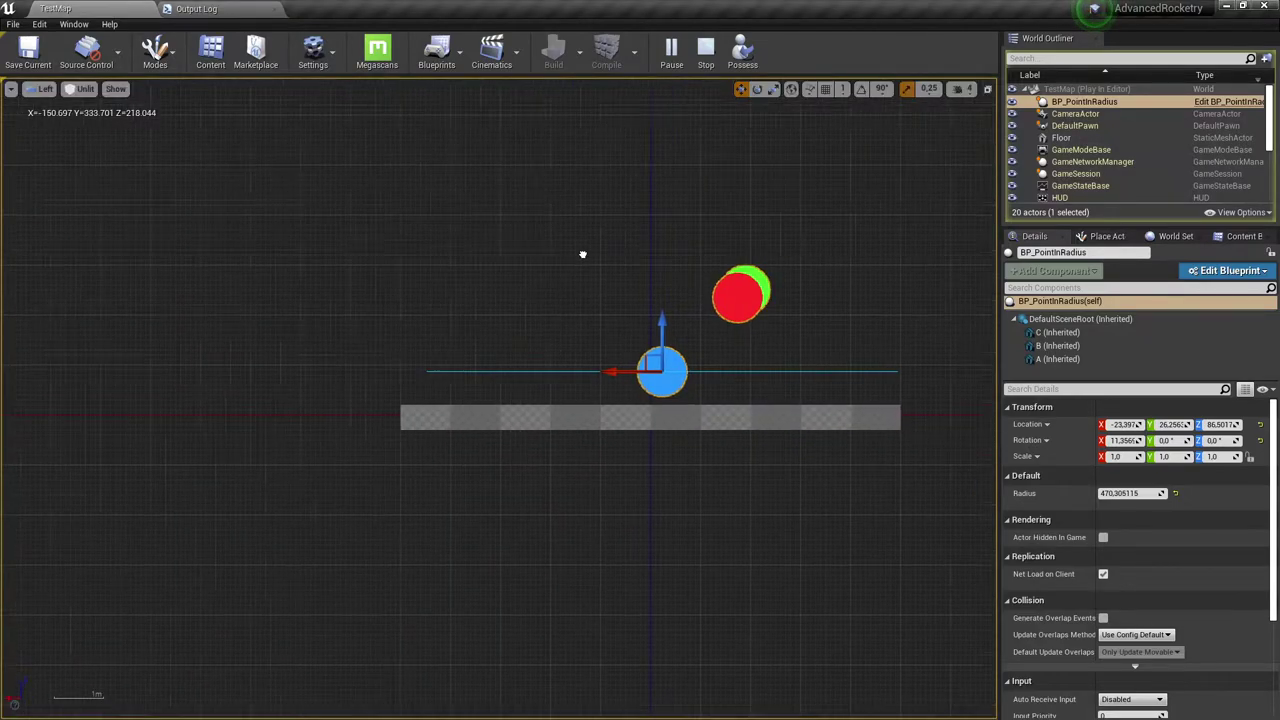
- Move red point B up and right to about Z 343.5, then reselect the BP_PointInRadius root
{"action": "left_click", "coordinate": [1030, 348]}
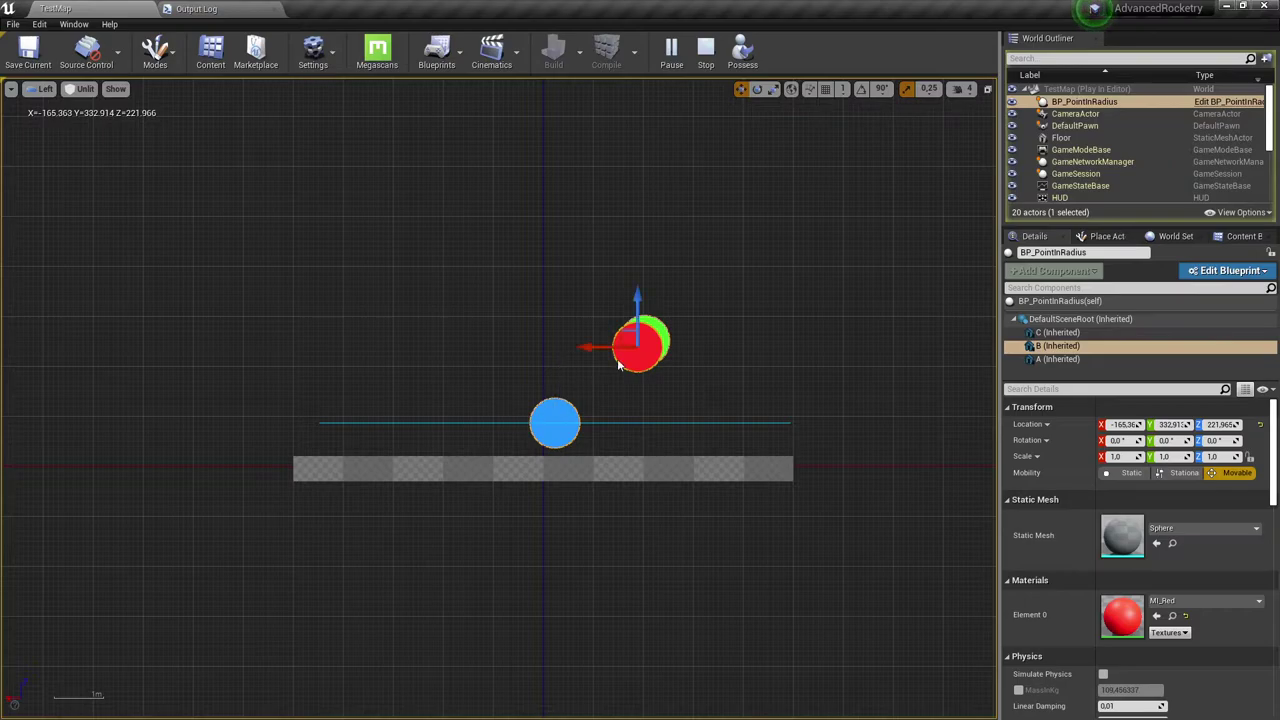
{"action": "mouse_move", "coordinate": [634, 324]}
{"action": "left_mouse_down"}
{"action": "mouse_move", "coordinate": [847, 209]}
{"action": "mouse_move", "coordinate": [797, 205]}
{"action": "mouse_move", "coordinate": [926, 417]}
{"action": "mouse_move", "coordinate": [537, 606]}
{"action": "mouse_move", "coordinate": [242, 676]}
{"action": "mouse_move", "coordinate": [890, 273]}
{"action": "left_mouse_up"}
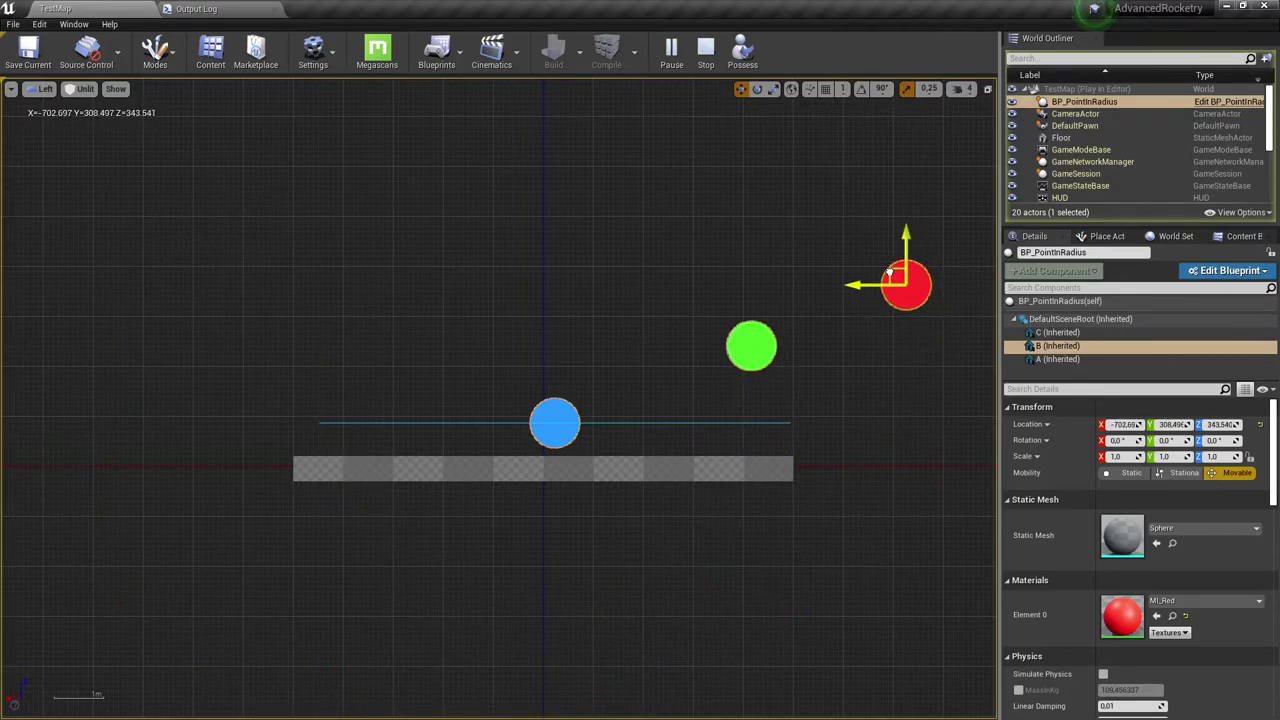
{"action": "left_click", "coordinate": [1085, 303]}
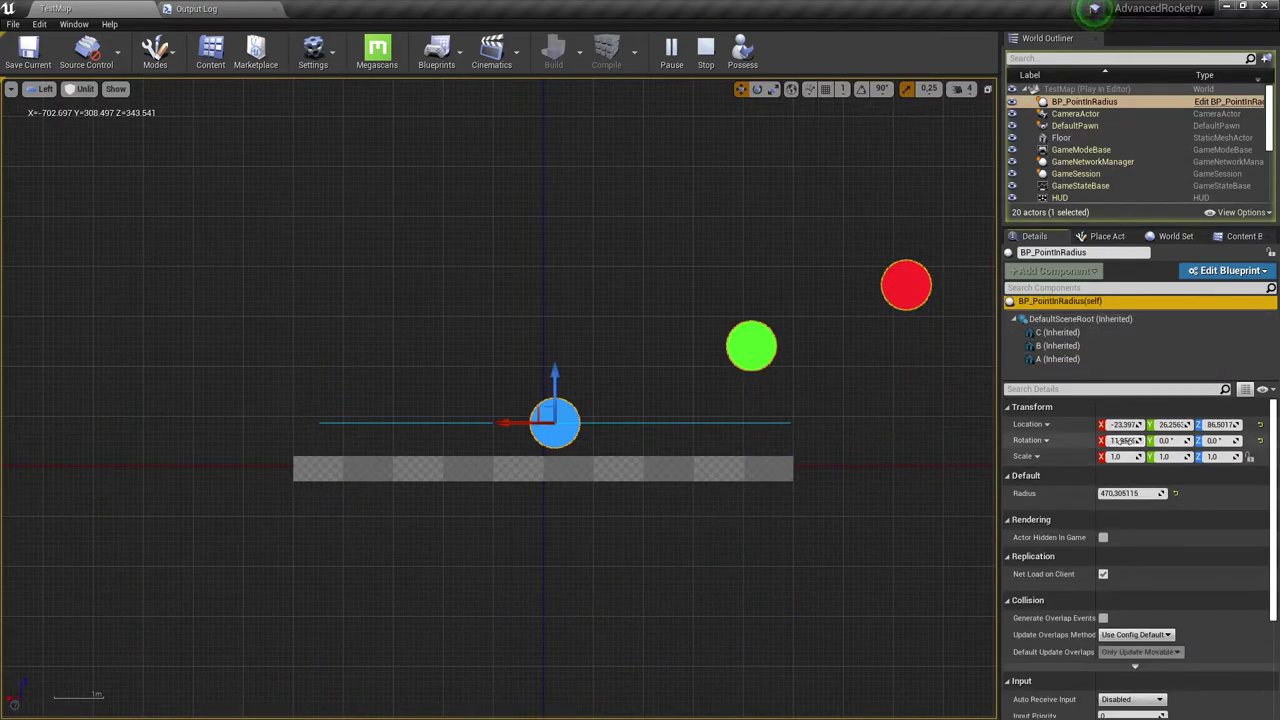
- Reset Rotation X to 0 and drag red point B far off to about X -5701, Z 4506
{"action": "type", "text": "0"}
{"action": "key", "text": "Return"}
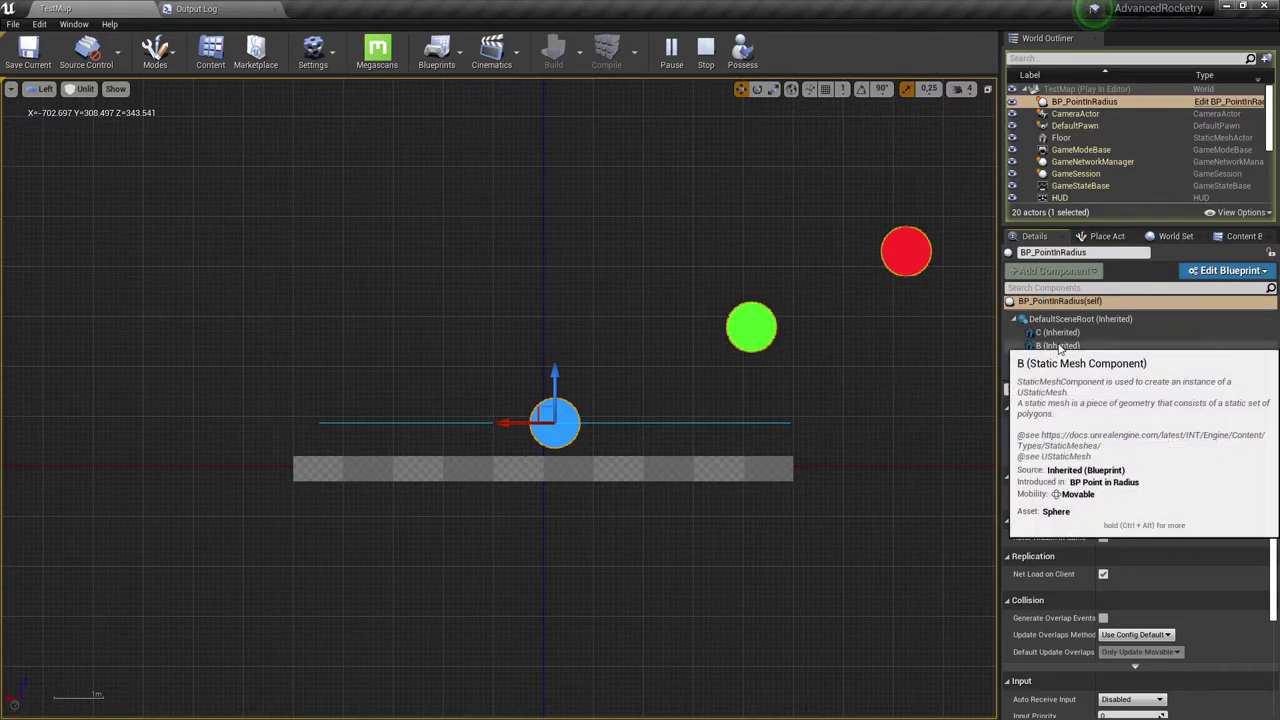
{"action": "left_click", "coordinate": [1057, 345]}
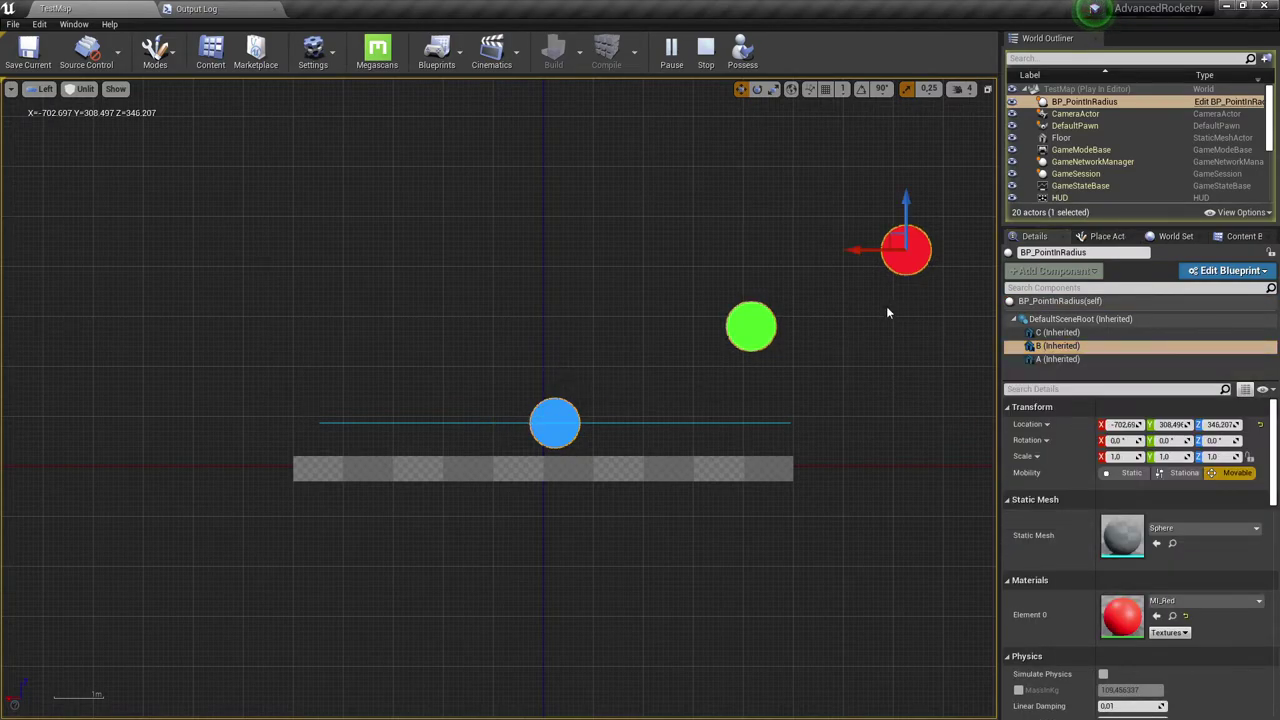
{"action": "mouse_move", "coordinate": [897, 236]}
{"action": "left_mouse_down"}
{"action": "mouse_move", "coordinate": [155, 298]}
{"action": "mouse_move", "coordinate": [112, 458]}
{"action": "left_mouse_up"}
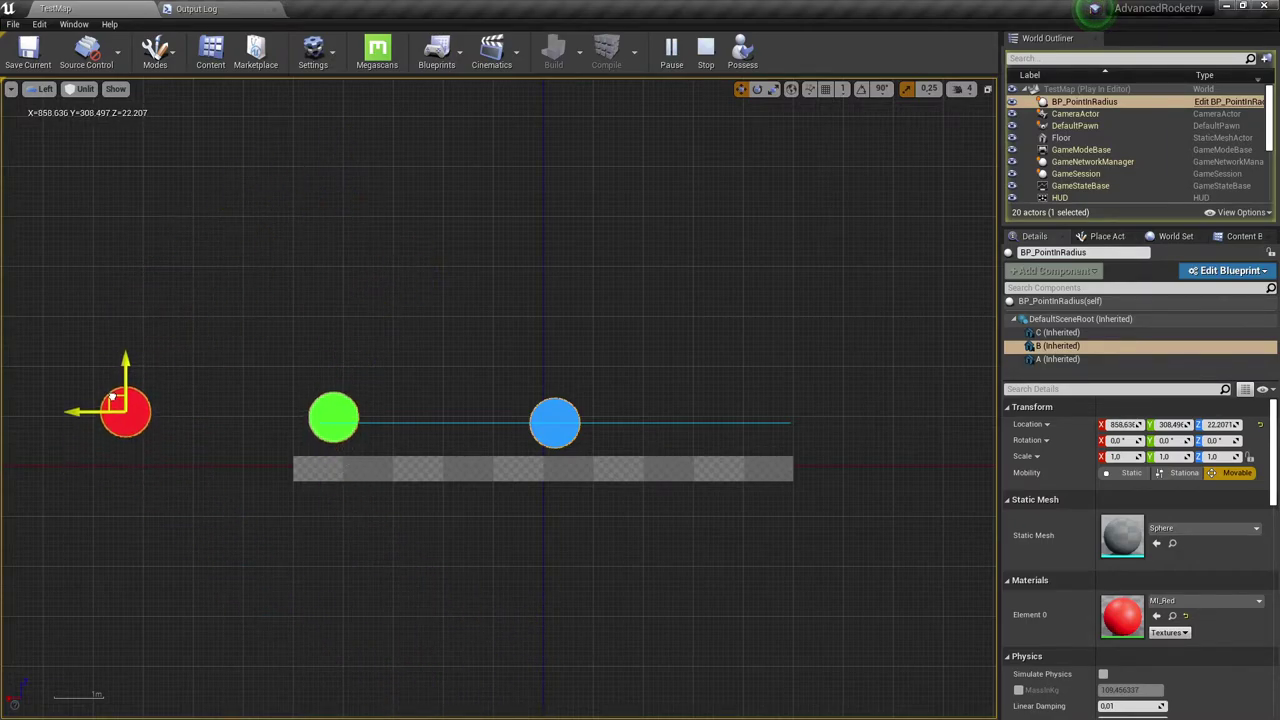
{"action": "mouse_move", "coordinate": [111, 400]}
{"action": "left_mouse_down"}
{"action": "mouse_move", "coordinate": [497, 207]}
{"action": "mouse_move", "coordinate": [908, 598]}
{"action": "mouse_move", "coordinate": [211, 490]}
{"action": "mouse_move", "coordinate": [227, 604]}
{"action": "left_mouse_up"}
- Zoom out and back in to show green C still at the radius edge near blue A
{"action": "scroll", "coordinate": [586, 557], "scroll_direction": "down", "scroll_amount": 5}
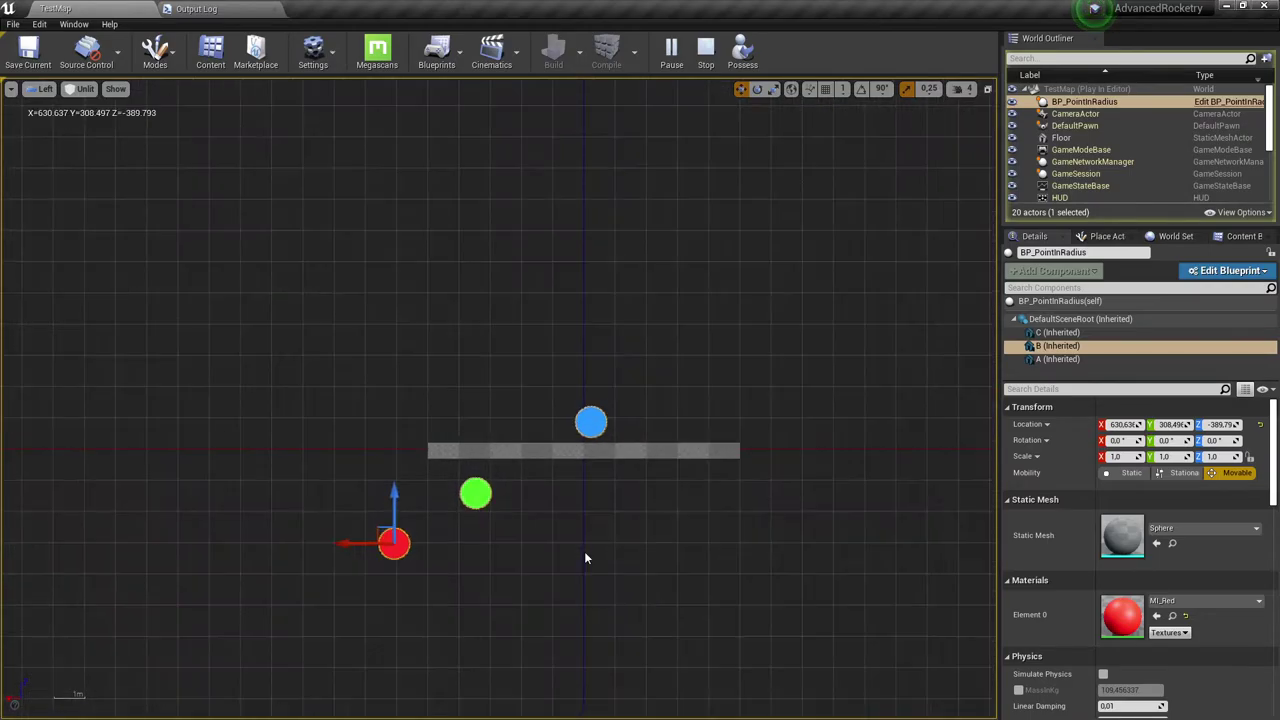
{"action": "scroll", "coordinate": [486, 527], "scroll_direction": "down", "scroll_amount": 2}
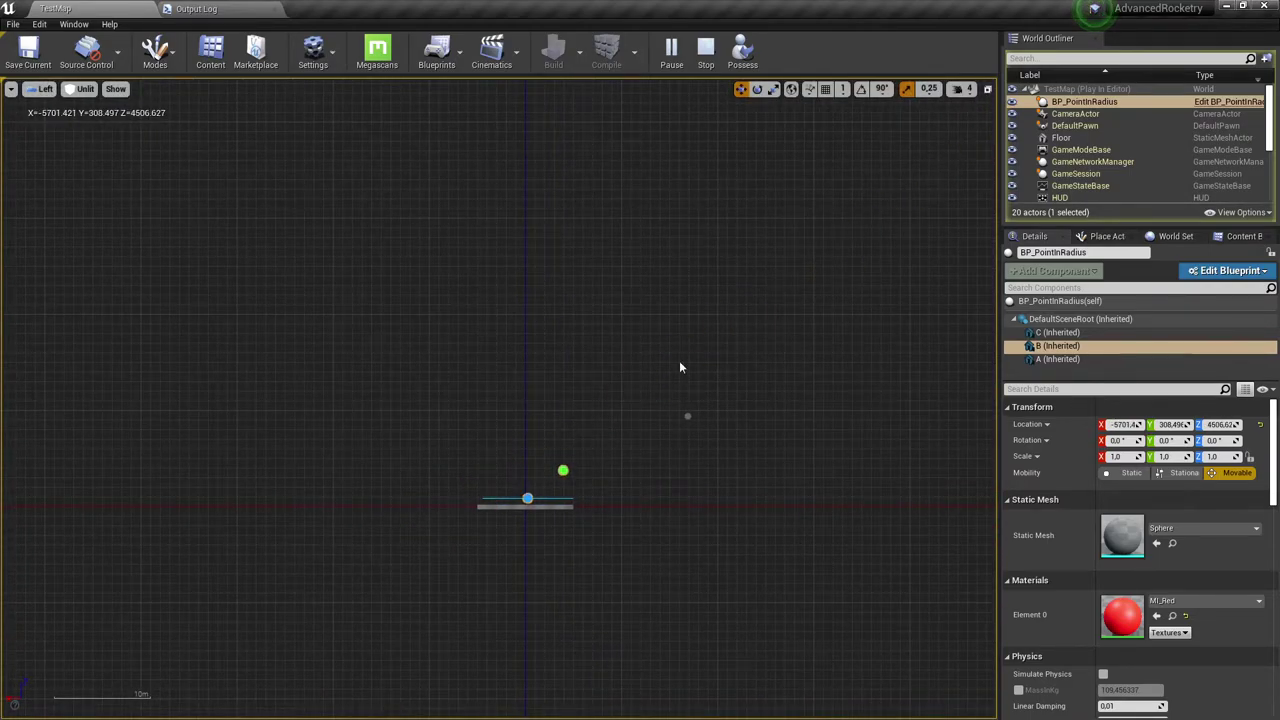
{"action": "scroll", "coordinate": [553, 550], "scroll_direction": "up", "scroll_amount": 2}
{"action": "scroll", "coordinate": [553, 550], "scroll_direction": "up", "scroll_amount": 4}
{"action": "mouse_move", "coordinate": [482, 500]}
{"action": "right_mouse_down"}
{"action": "mouse_move", "coordinate": [509, 483]}
{"action": "mouse_move", "coordinate": [546, 405]}
{"action": "right_mouse_up"}
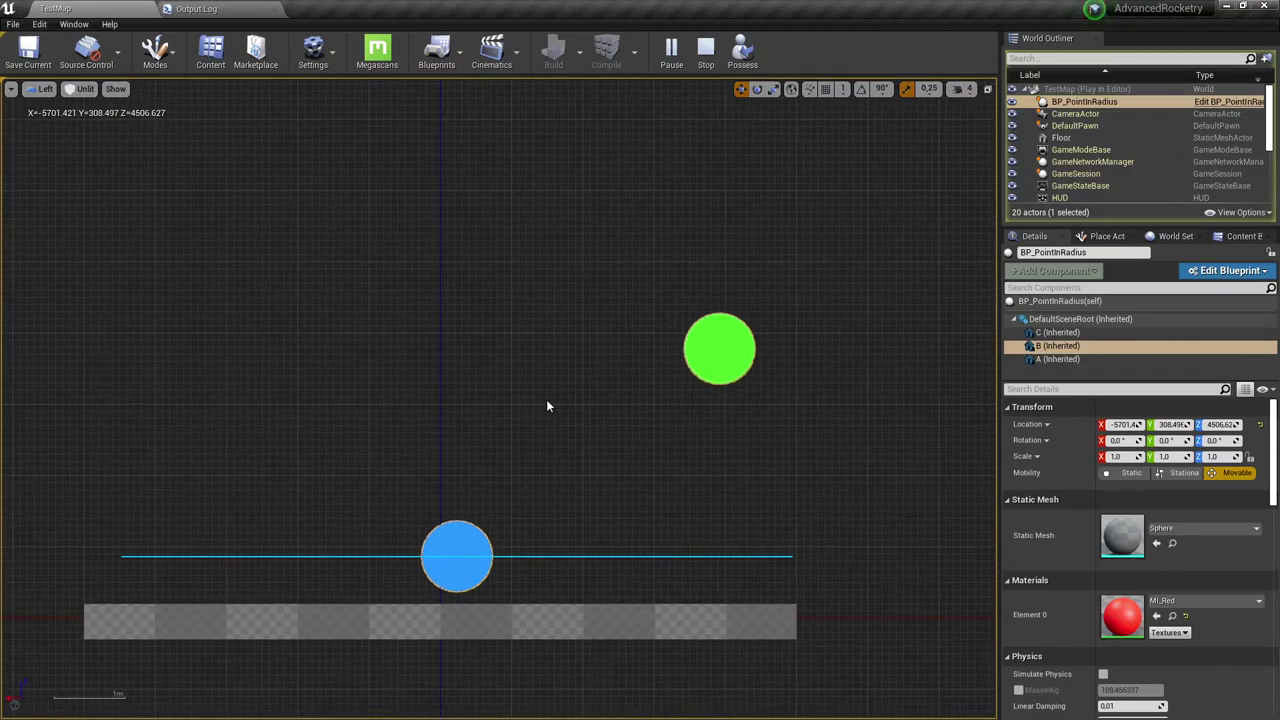
- Switch the viewport through Right to 3-D Perspective and orbit around the spheres
{"action": "left_click", "coordinate": [83, 90]}
{"action": "left_click", "coordinate": [45, 89]}
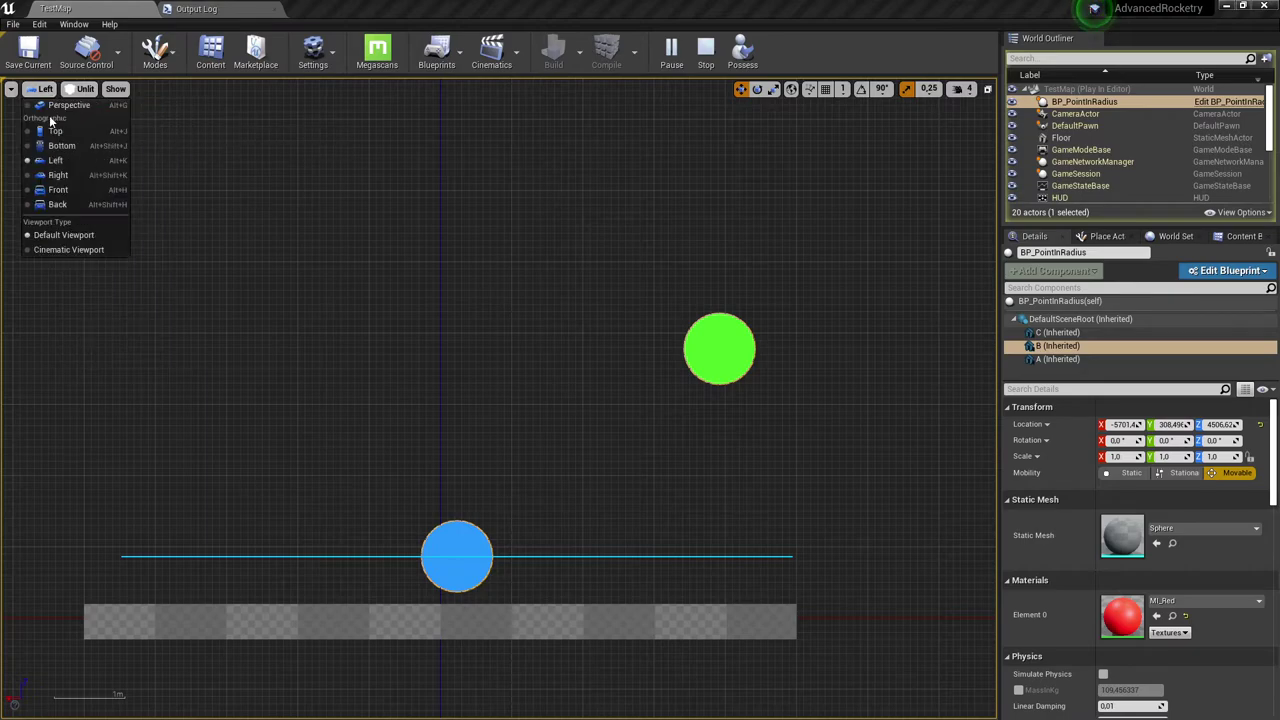
{"action": "left_click", "coordinate": [61, 178]}
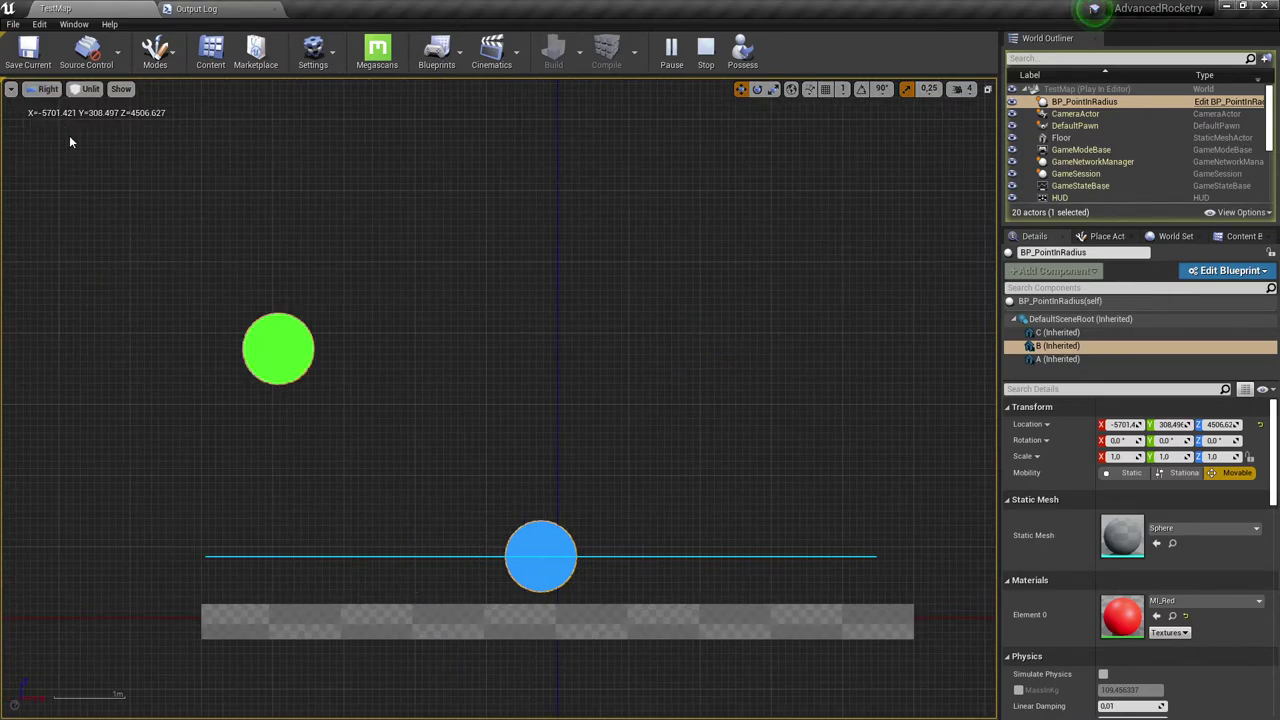
{"action": "left_click", "coordinate": [49, 89]}
{"action": "left_click", "coordinate": [60, 106]}
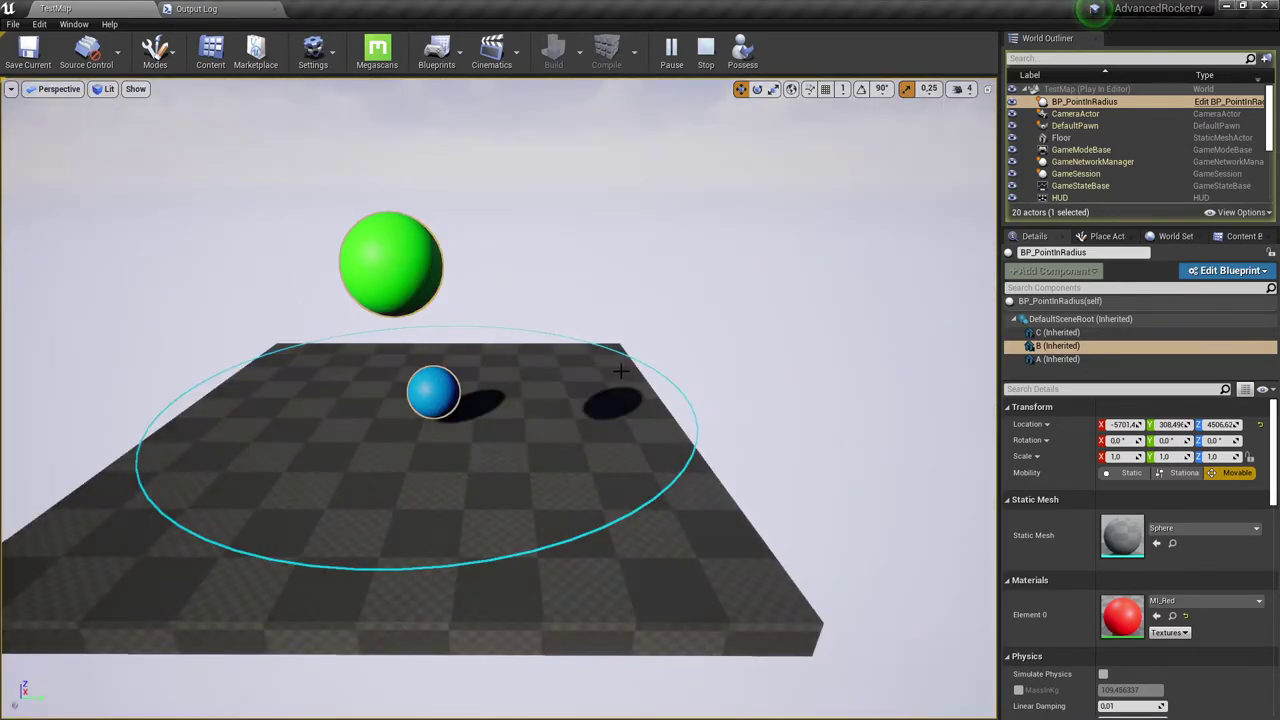
{"action": "right_click_drag", "start_coordinate": [620, 371], "coordinate": [620, 330]}
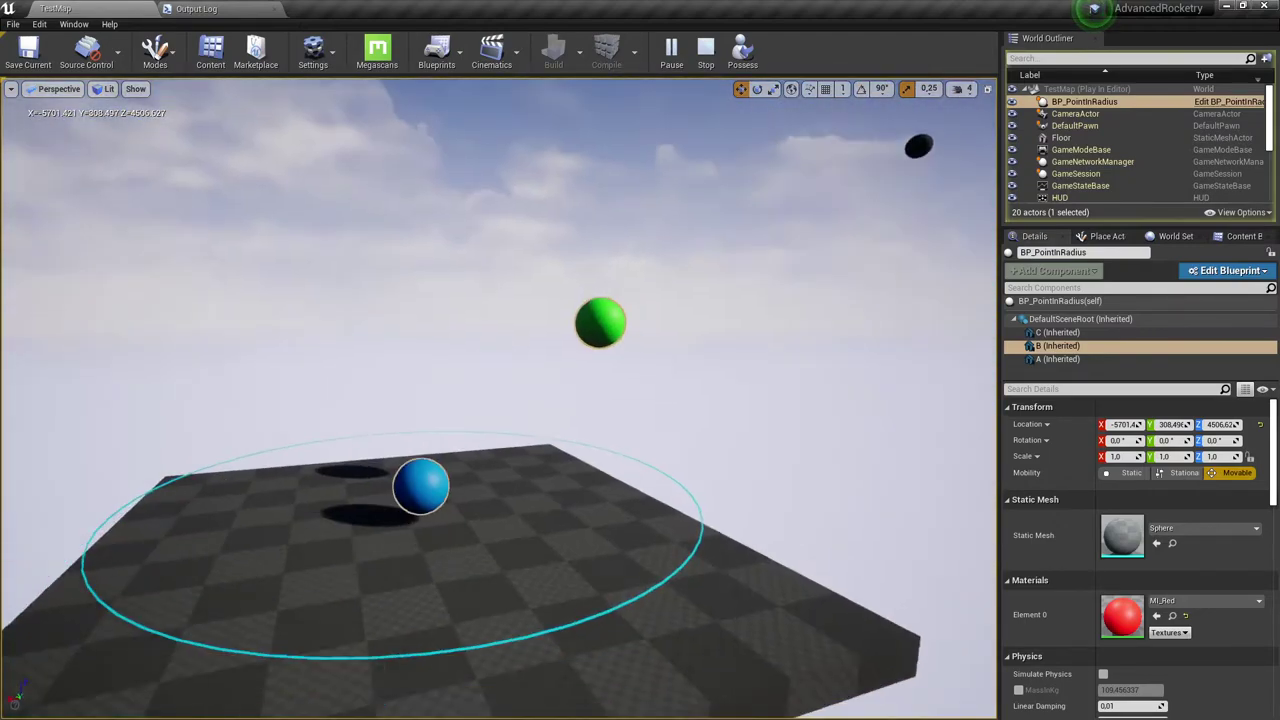
{"action": "right_click_drag", "start_coordinate": [839, 356], "coordinate": [839, 356]}
- Stop the simulation and open BP_PointInRadius from the Content Browser
{"action": "key", "text": "Escape"}
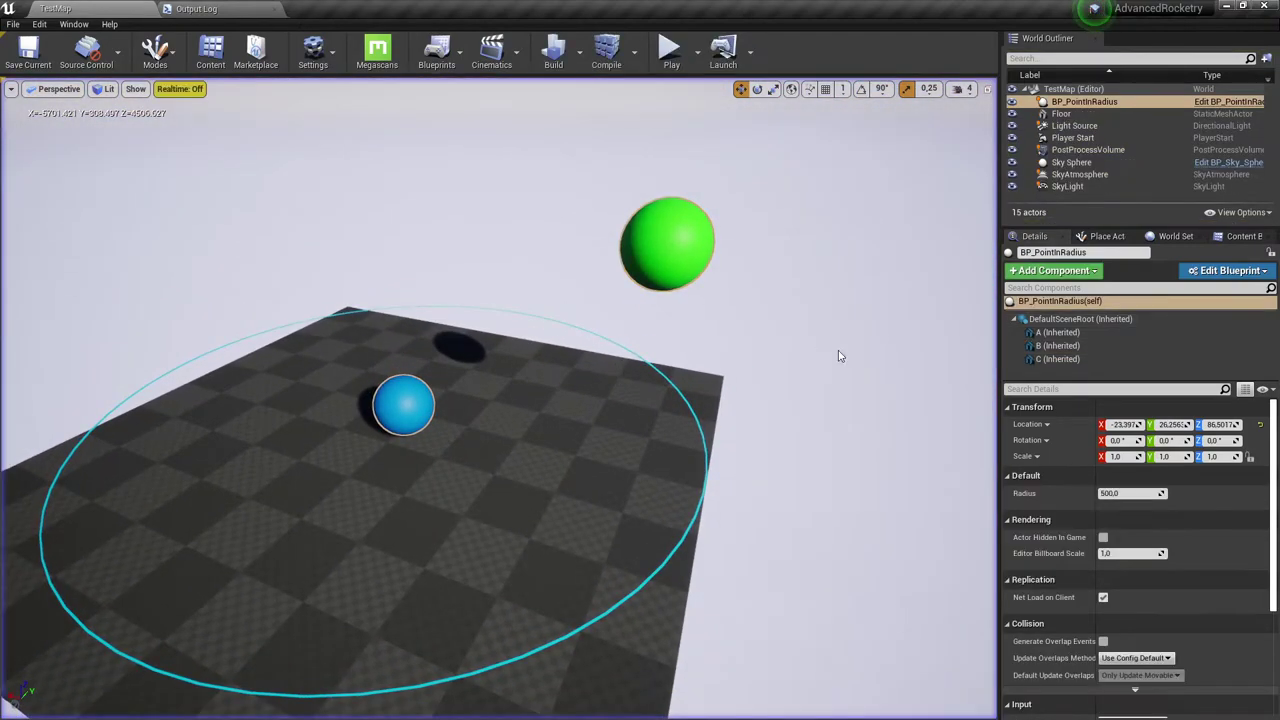
{"action": "left_click", "coordinate": [1109, 237]}
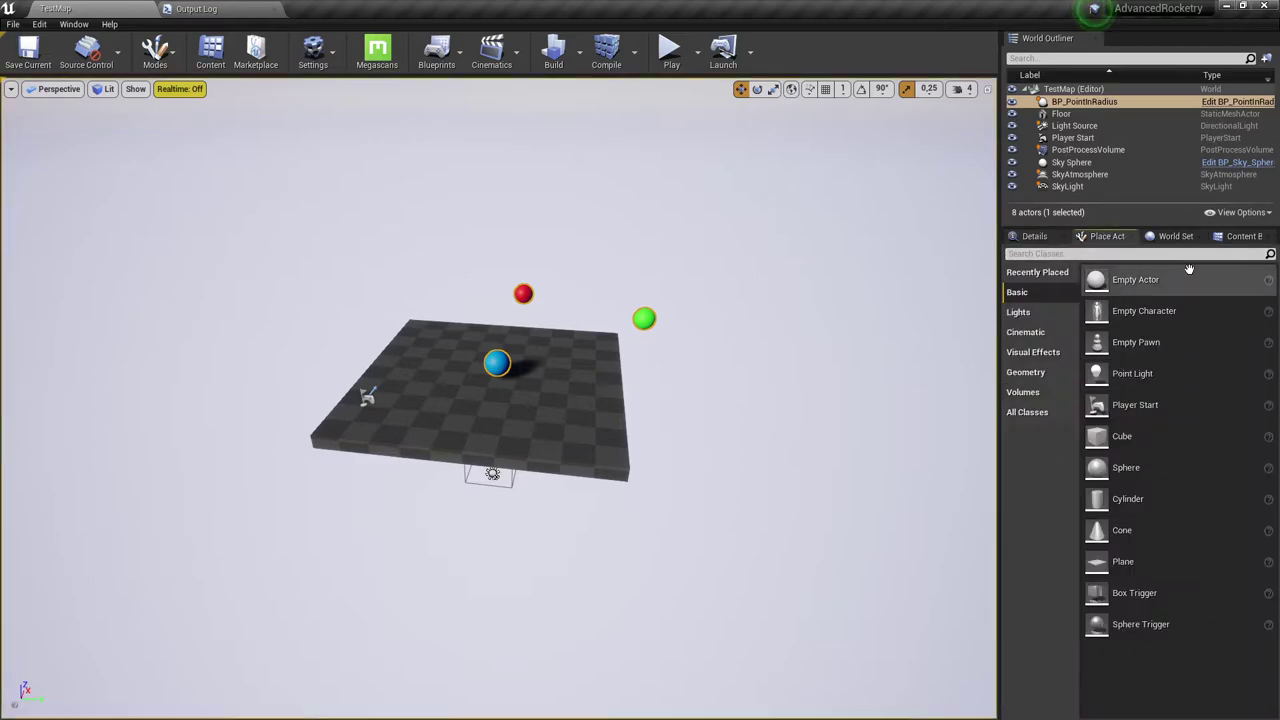
{"action": "left_click", "coordinate": [1230, 237]}
{"action": "double_click", "coordinate": [1110, 331]}
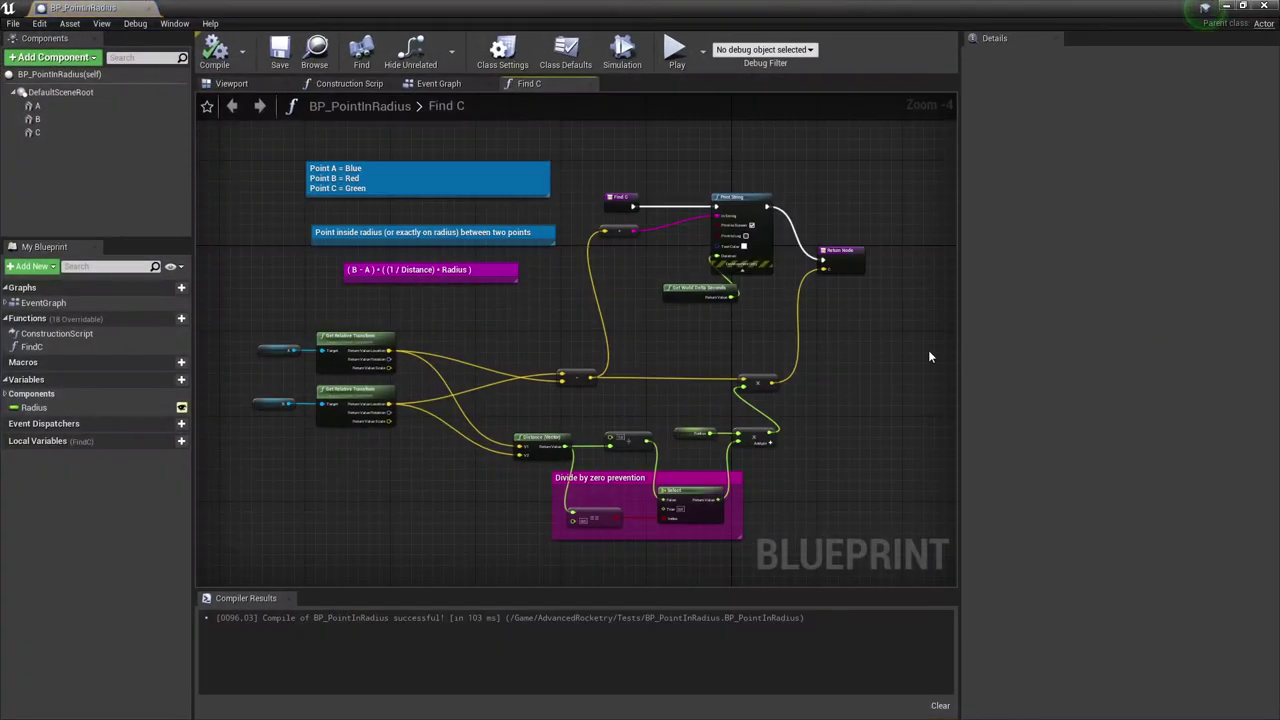
- Zoom in on the Find C graph computing (B - A) * ((1 / Distance) * Radius)
{"action": "right_click_drag", "start_coordinate": [505, 316], "coordinate": [521, 341]}
{"action": "scroll", "coordinate": [551, 372], "scroll_direction": "up", "scroll_amount": 1}
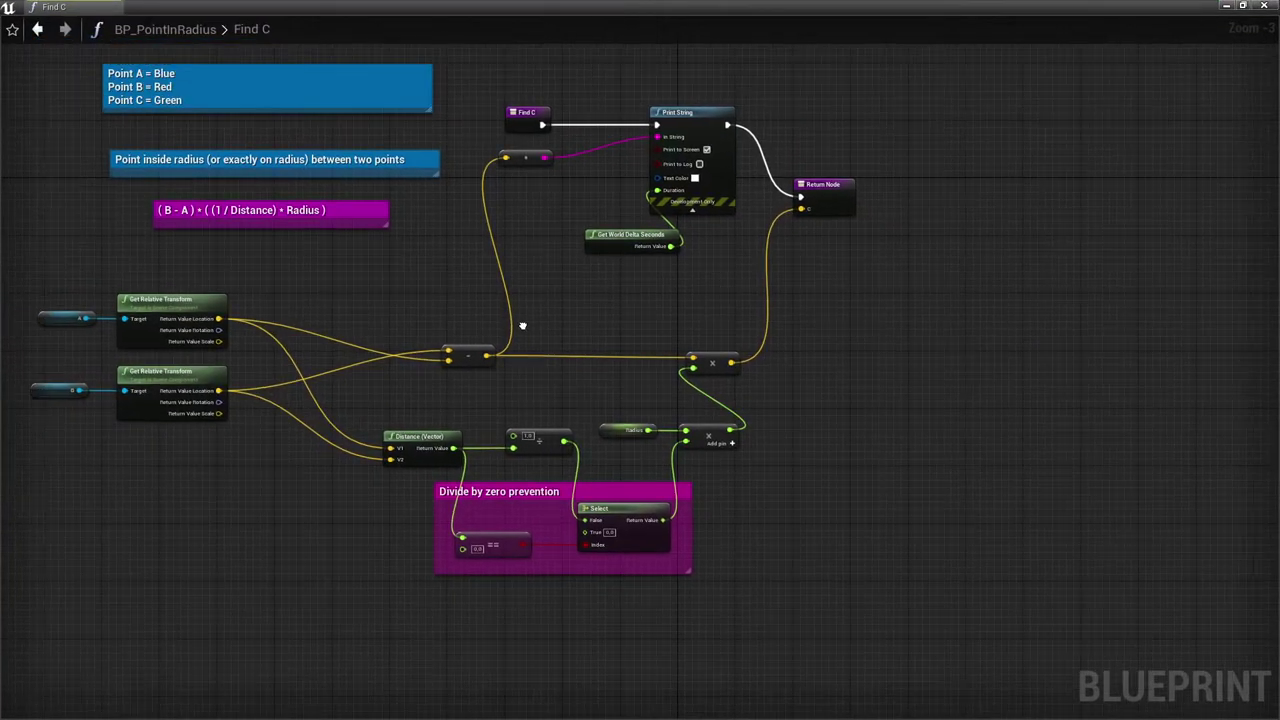
{"action": "scroll", "coordinate": [616, 386], "scroll_direction": "up", "scroll_amount": 1}
- Move the three comment boxes slightly lower in the Find C graph and deselect them
{"action": "scroll", "coordinate": [646, 368], "scroll_direction": "up", "scroll_amount": 1}
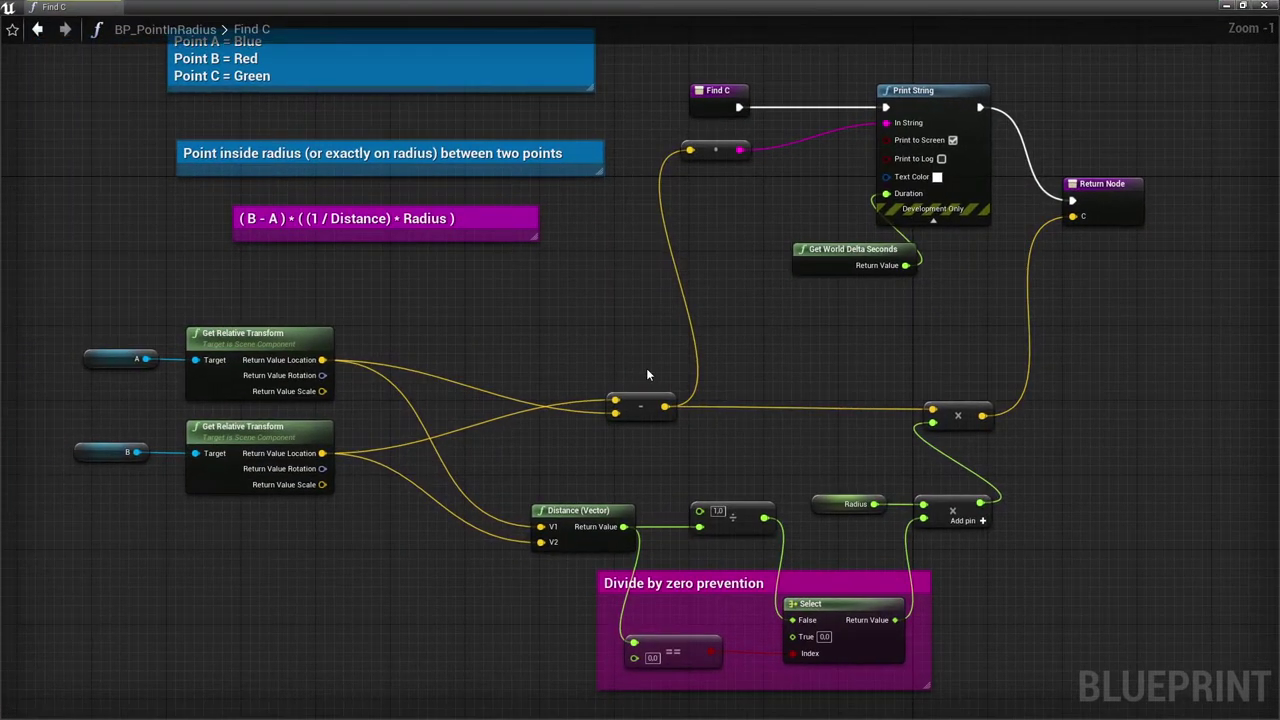
{"action": "right_click_drag", "start_coordinate": [603, 391], "coordinate": [594, 416]}
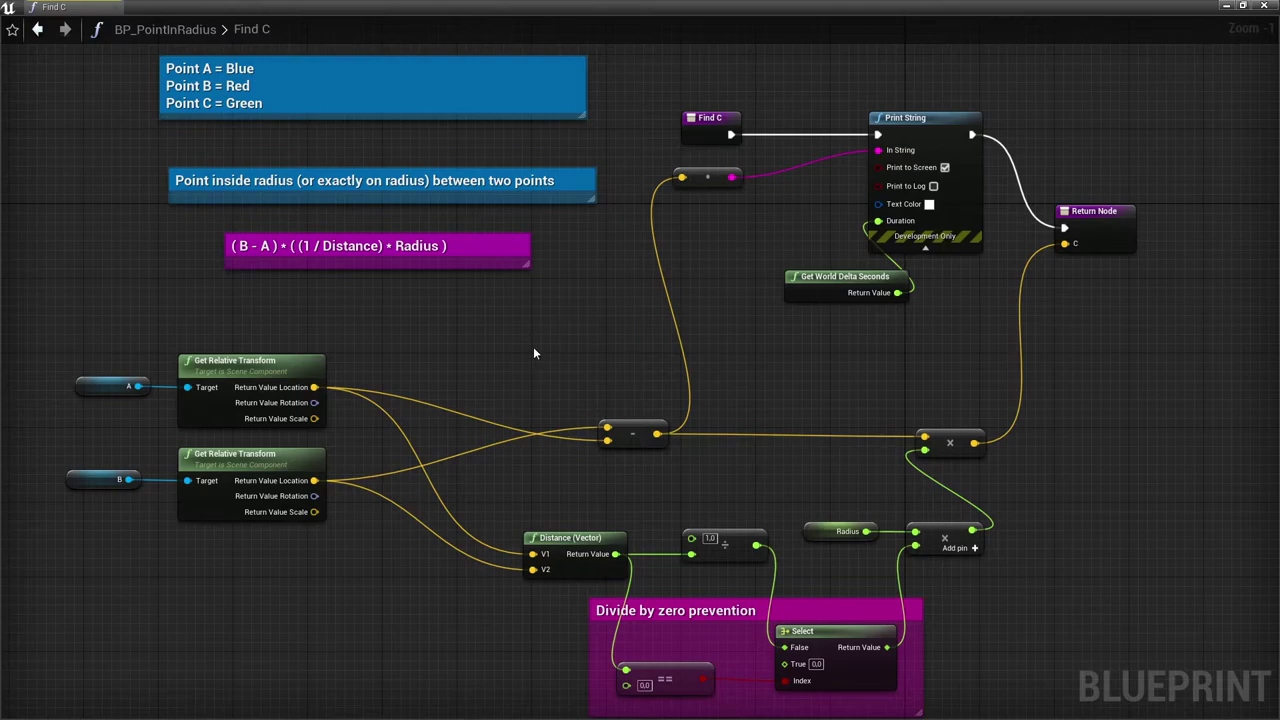
{"action": "mouse_move", "coordinate": [342, 187]}
{"action": "left_mouse_down"}
{"action": "mouse_move", "coordinate": [332, 104]}
{"action": "mouse_move", "coordinate": [322, 160]}
{"action": "left_mouse_up"}
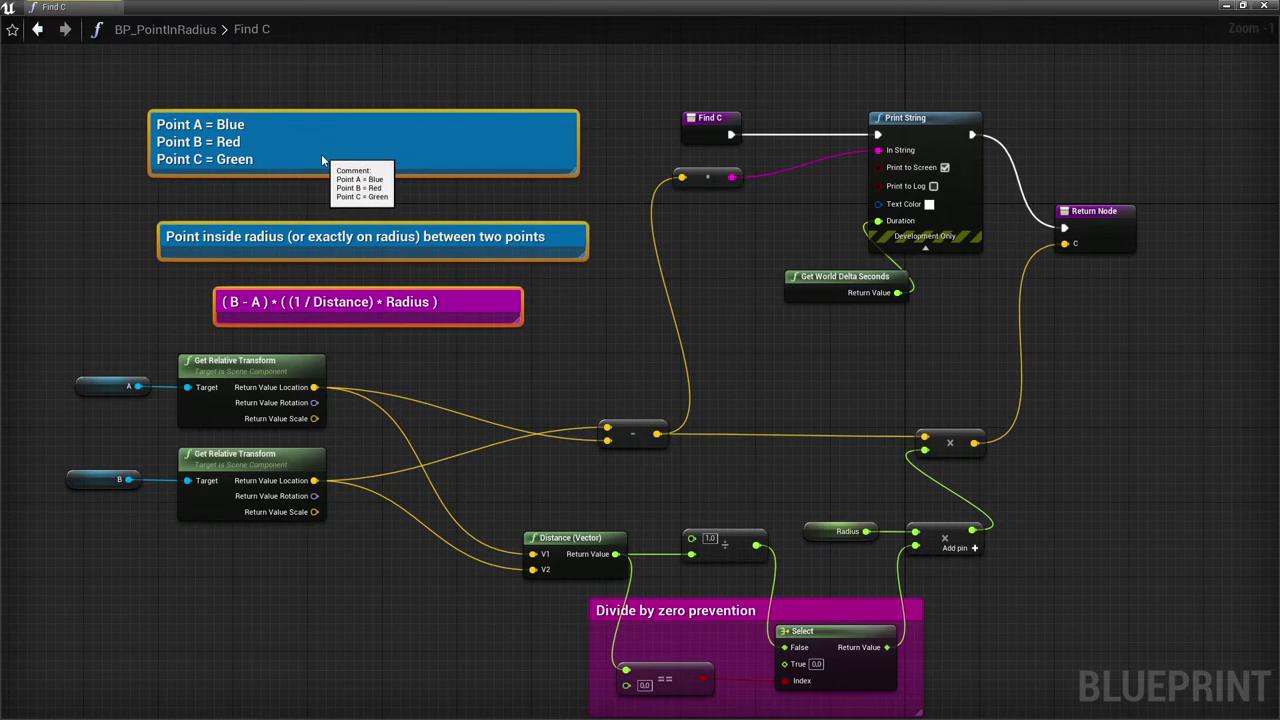
{"action": "left_click", "coordinate": [596, 299]}
- Pan across the nodes, then restore the Find C window to a floating size
{"action": "scroll", "coordinate": [596, 299], "scroll_direction": "up", "scroll_amount": 1}
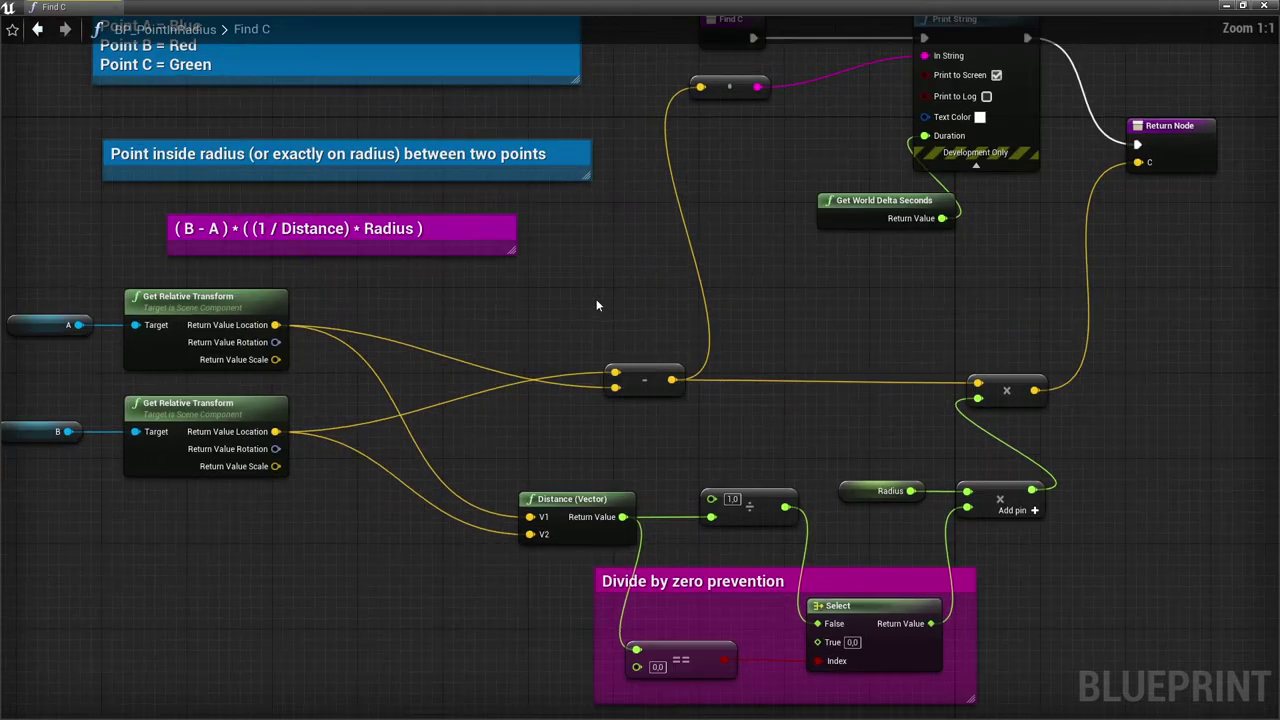
{"action": "mouse_move", "coordinate": [596, 299]}
{"action": "right_mouse_down"}
{"action": "mouse_move", "coordinate": [592, 311]}
{"action": "mouse_move", "coordinate": [583, 295]}
{"action": "right_mouse_up"}
{"action": "scroll", "coordinate": [593, 297], "scroll_direction": "down", "scroll_amount": 1}
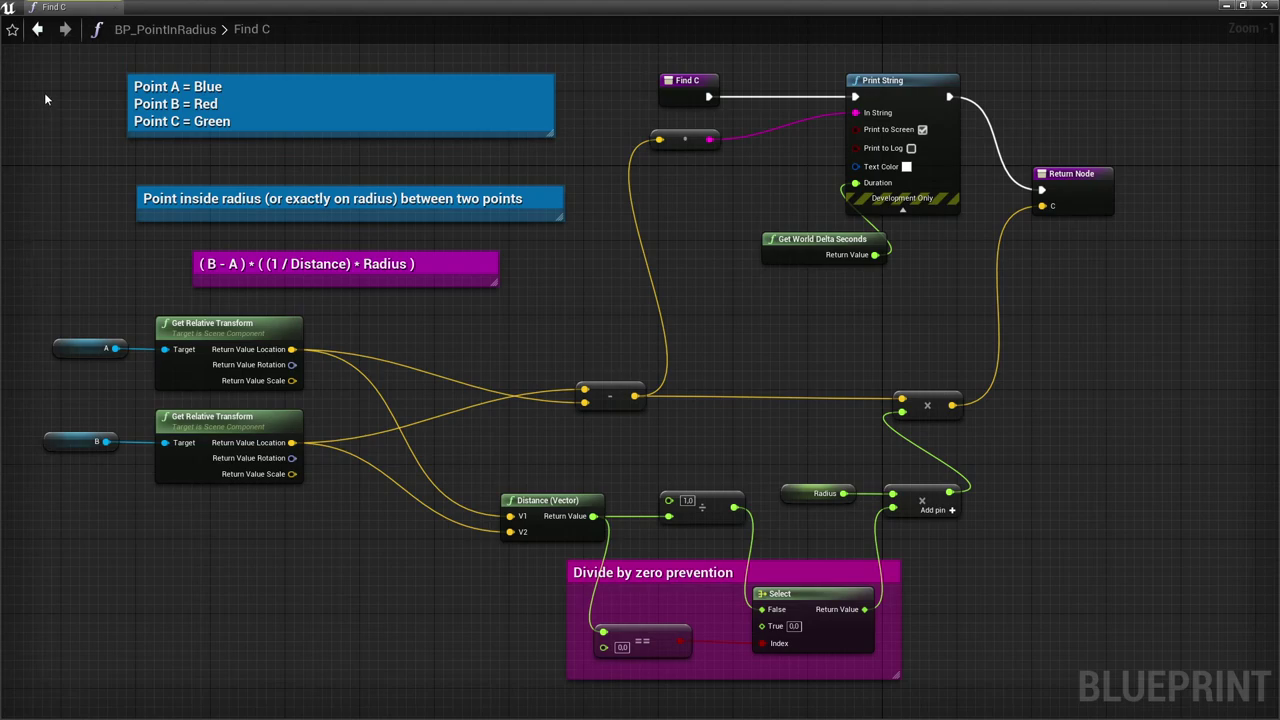
{"action": "left_click", "coordinate": [1243, 6]}
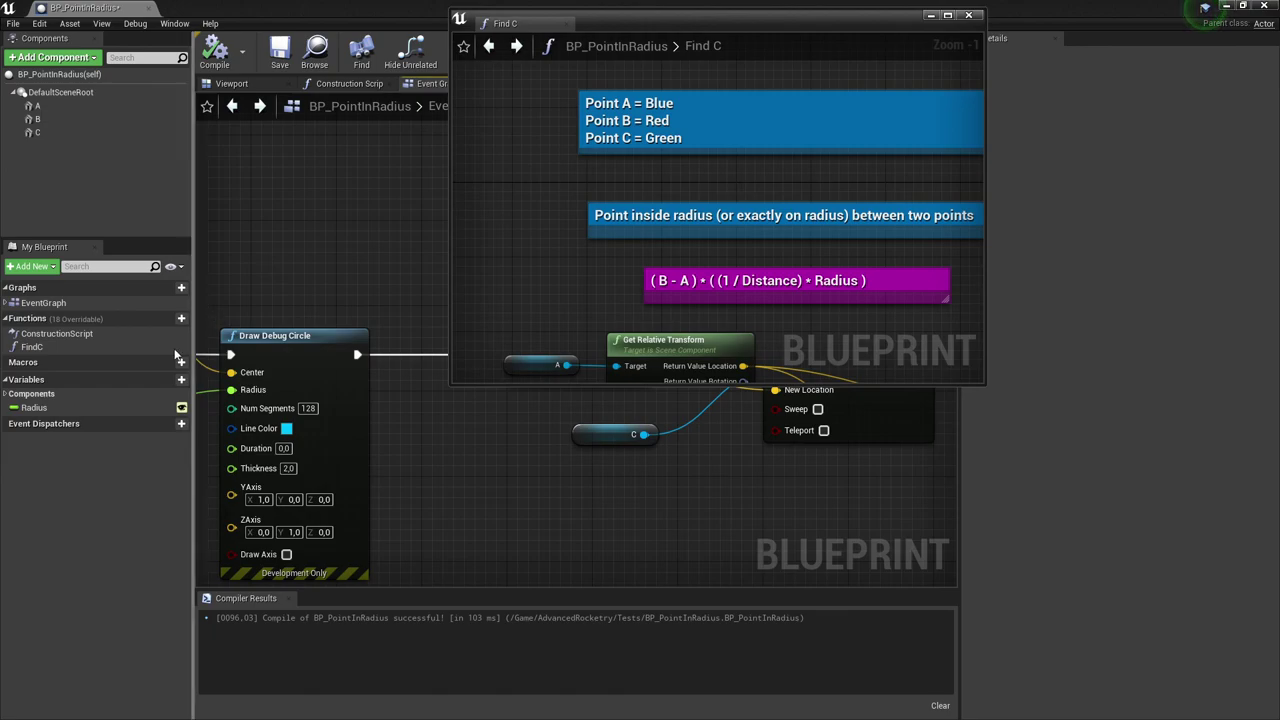
- Dock Find C beside the Event Graph tab and show its Find C and SetRelativeLocation nodes
{"action": "left_click", "coordinate": [33, 407]}
{"action": "left_click_drag", "start_coordinate": [723, 22], "coordinate": [538, 88]}
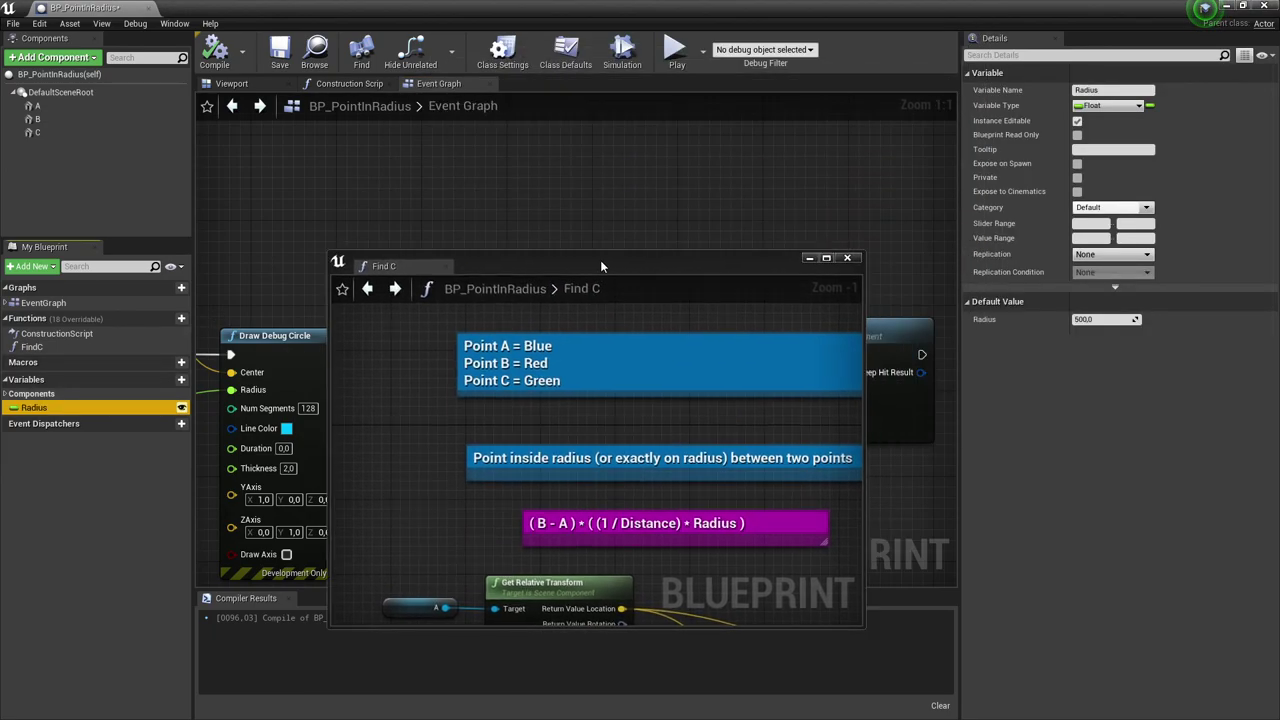
{"action": "left_click", "coordinate": [438, 83]}
{"action": "scroll", "coordinate": [809, 311], "scroll_direction": "down", "scroll_amount": 2}
{"action": "right_click_drag", "start_coordinate": [809, 311], "coordinate": [420, 271]}
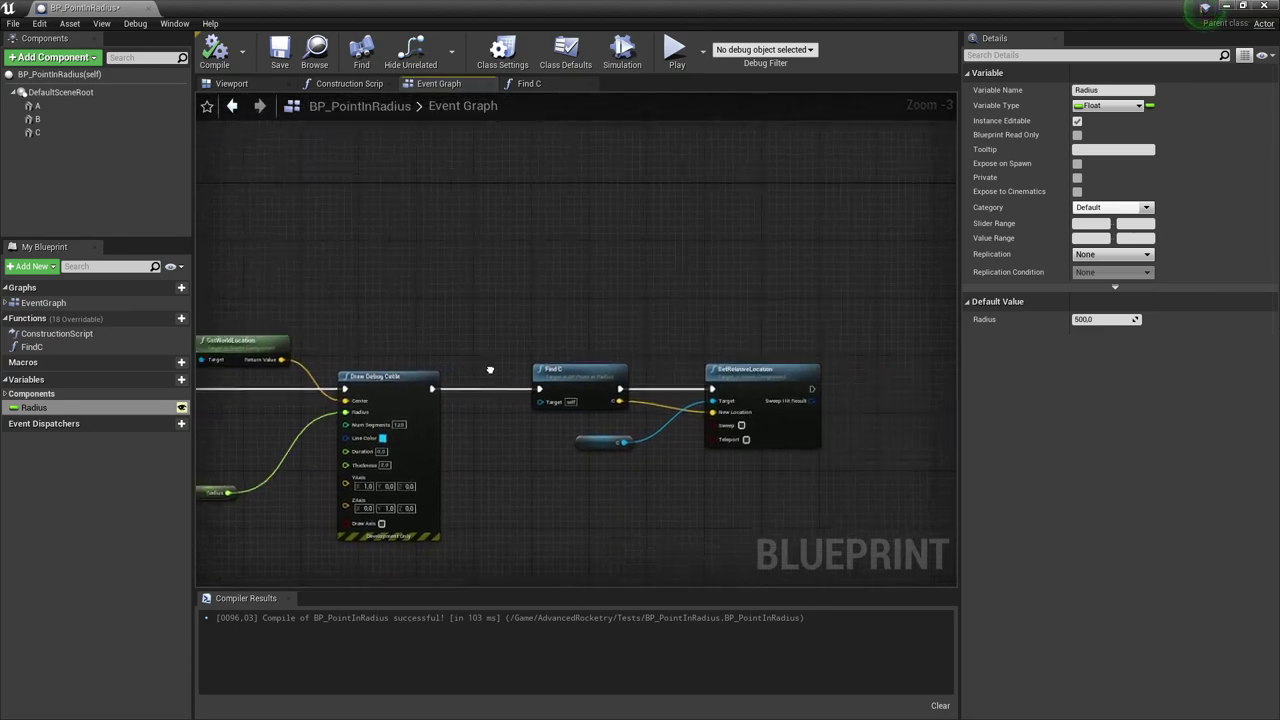